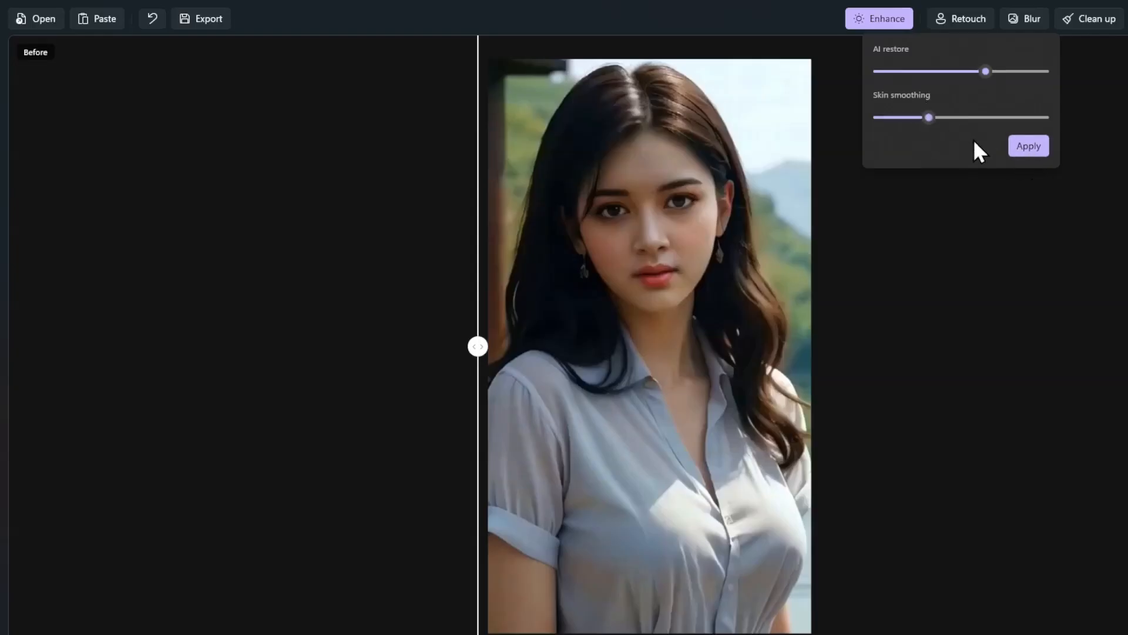
Step: Apply the AI restore and skin smoothing enhancement to the portrait and compare it with the original
{"action": "left_click", "coordinate": [1025, 147]}
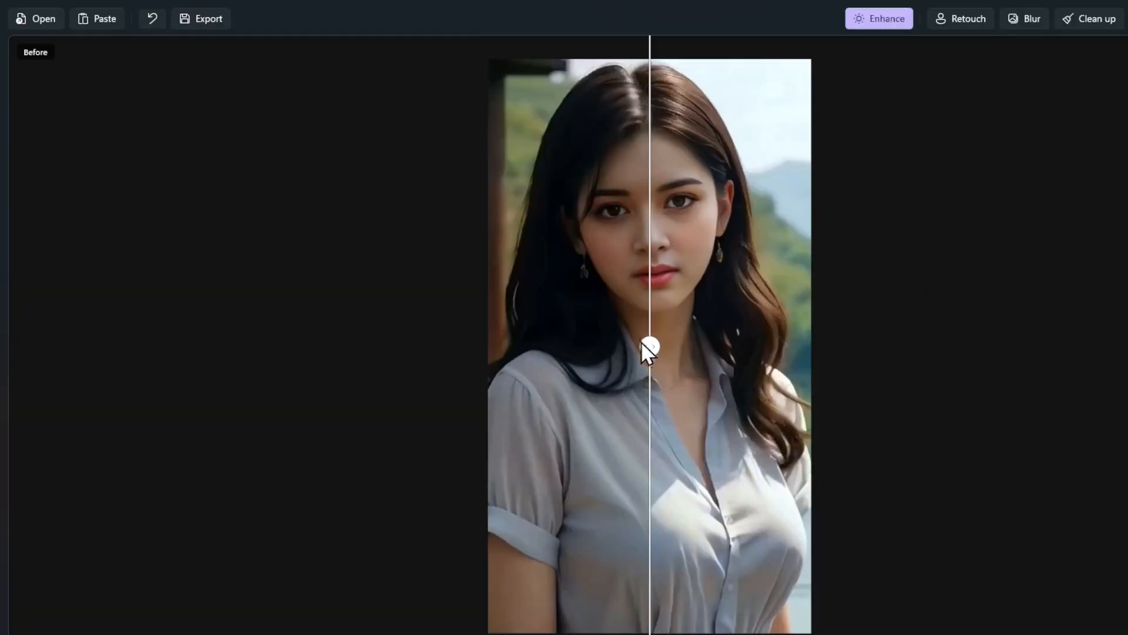
{"action": "left_click_drag", "start_coordinate": [644, 348], "coordinate": [469, 406]}
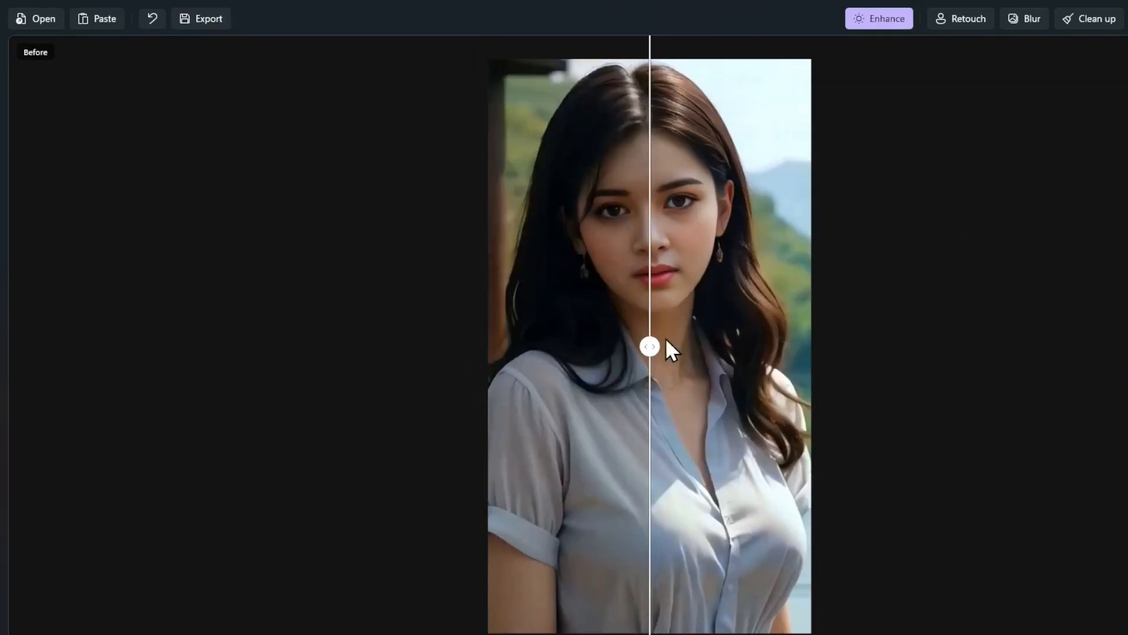
{"action": "left_click_drag", "start_coordinate": [651, 348], "coordinate": [488, 347]}
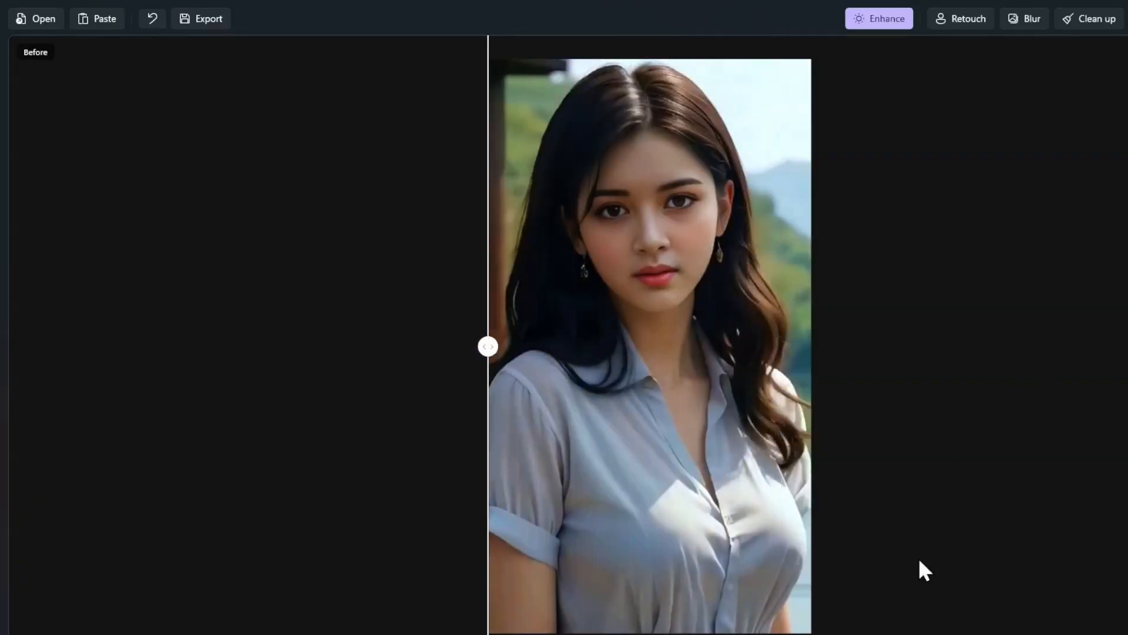
Step: Export the enhanced portrait as a lossless PNG with its photo metadata (EXIF) kept
{"action": "left_click", "coordinate": [203, 22]}
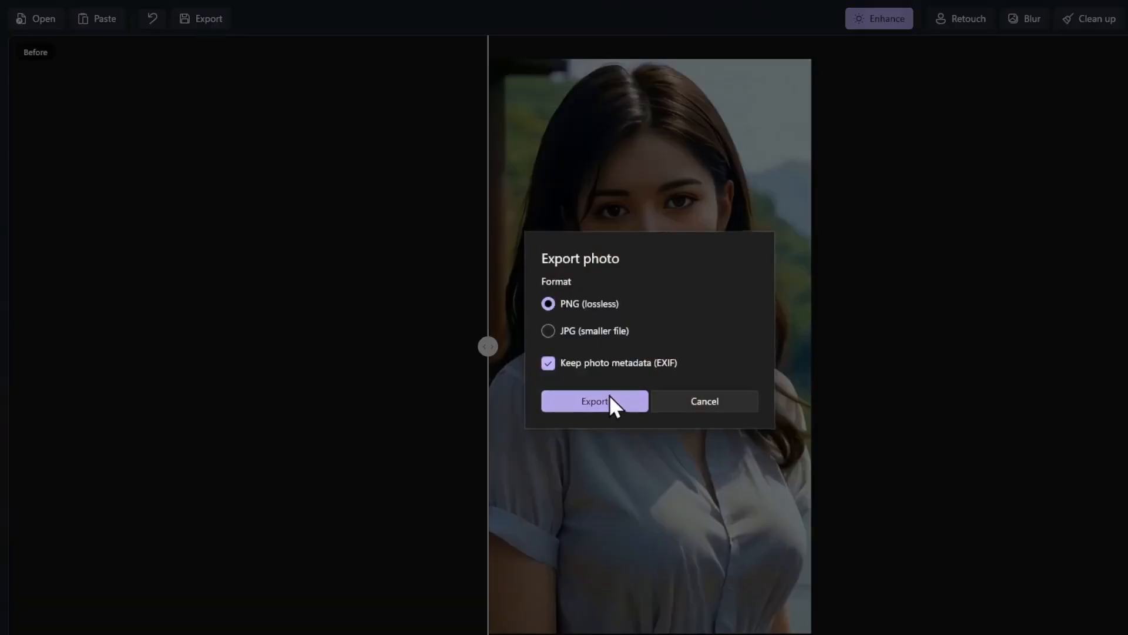
{"action": "left_click", "coordinate": [608, 396]}
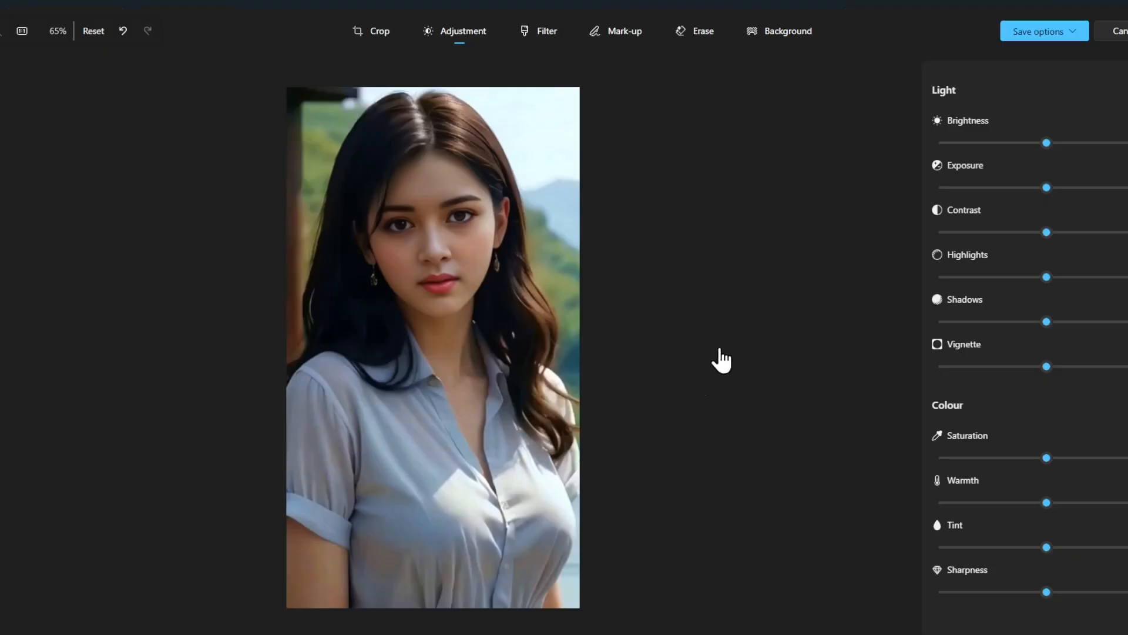
Step: In Microsoft Photos, raise the portrait's tint slightly and lower its warmth a little
{"action": "scroll", "coordinate": [484, 297], "scroll_direction": "up", "scroll_amount": 3}
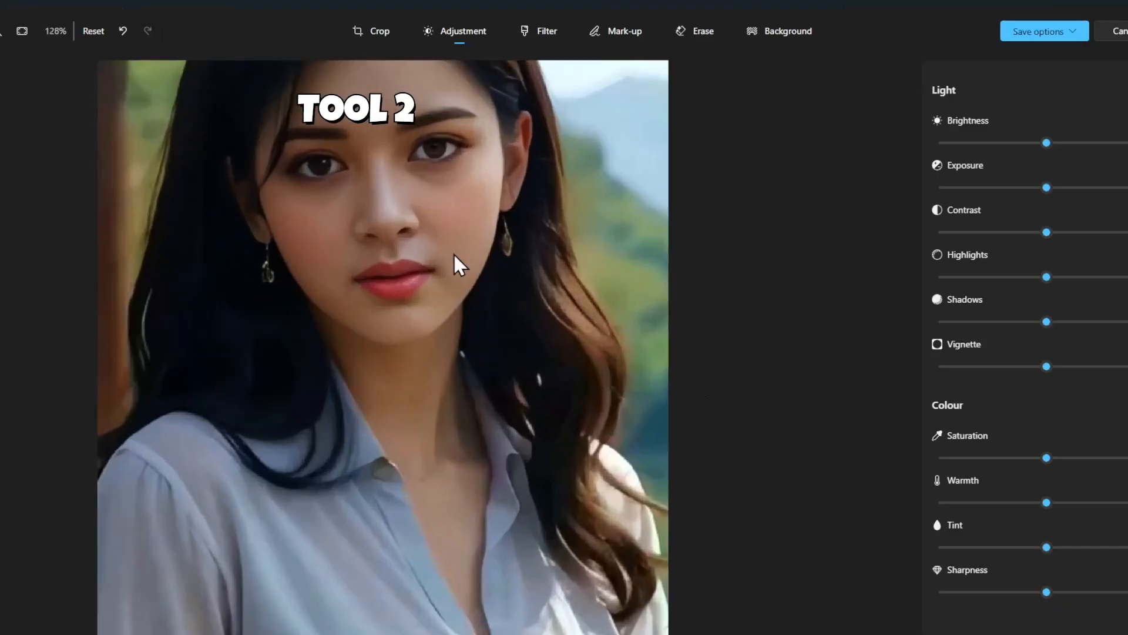
{"action": "left_click_drag", "start_coordinate": [641, 517], "coordinate": [587, 398]}
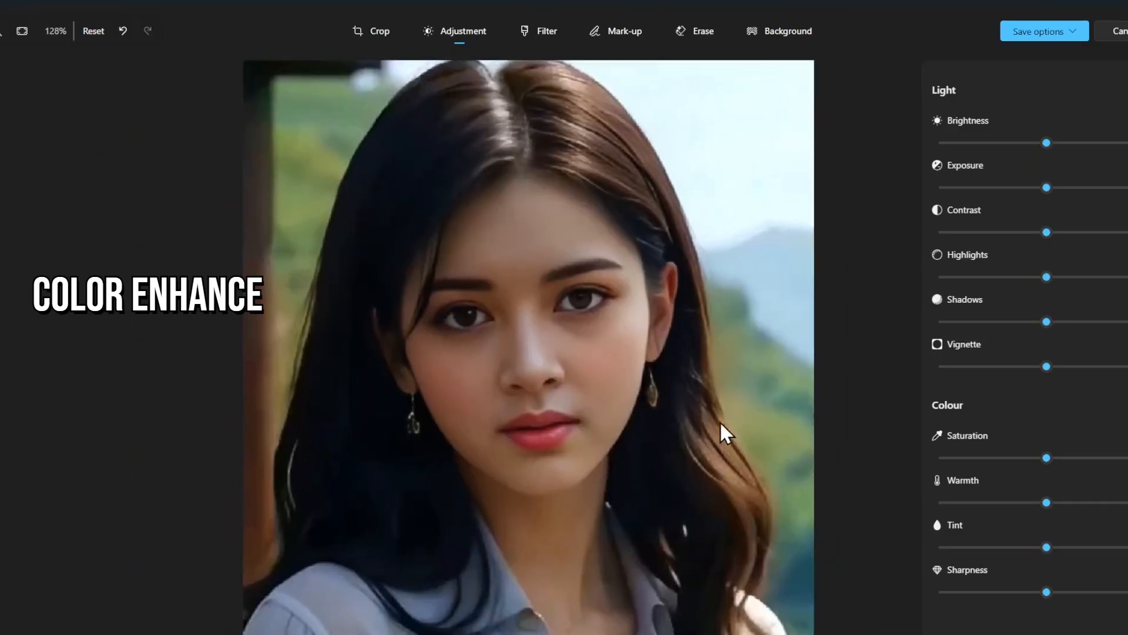
{"action": "left_click_drag", "start_coordinate": [1046, 548], "coordinate": [1046, 549]}
{"action": "left_click_drag", "start_coordinate": [1072, 550], "coordinate": [1072, 550]}
{"action": "left_click_drag", "start_coordinate": [1046, 504], "coordinate": [1048, 505]}
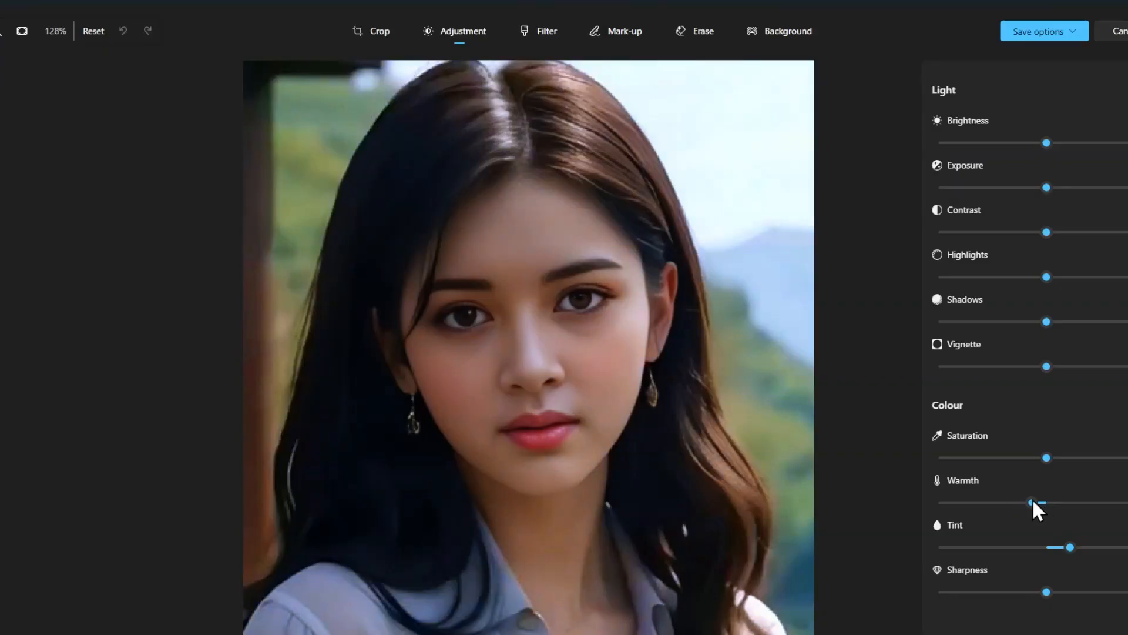
{"action": "left_click_drag", "start_coordinate": [1032, 499], "coordinate": [1033, 499]}
Step: Raise the brightness slightly with a small exposure reduction and save the portrait as a copy
{"action": "left_click_drag", "start_coordinate": [1046, 143], "coordinate": [1061, 142]}
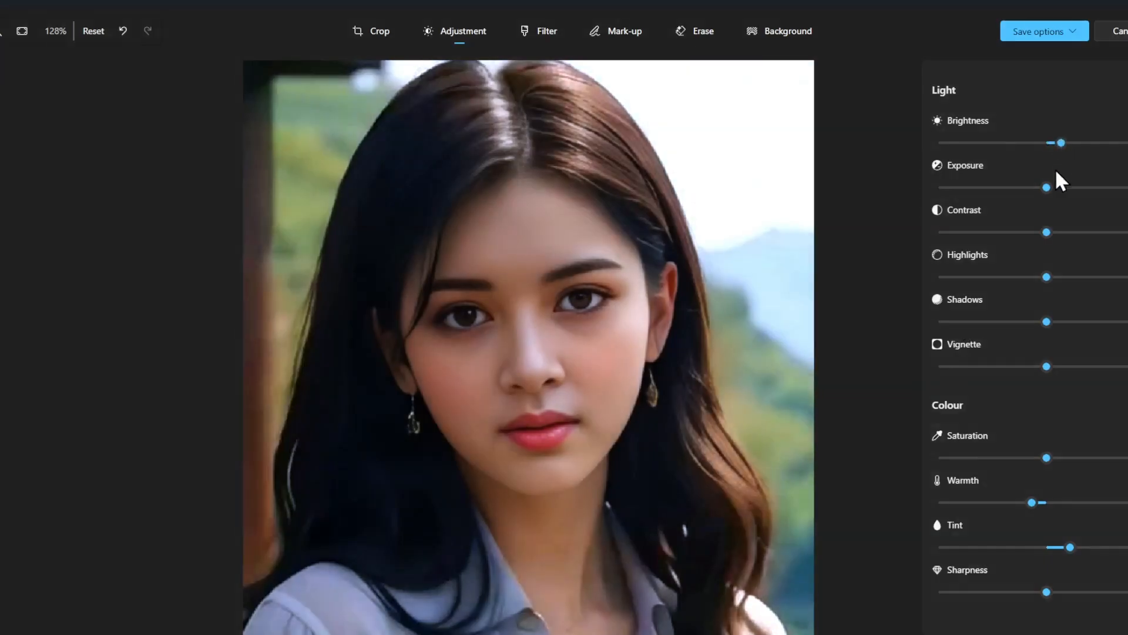
{"action": "mouse_move", "coordinate": [1048, 187]}
{"action": "left_mouse_down"}
{"action": "mouse_move", "coordinate": [1021, 187]}
{"action": "mouse_move", "coordinate": [1039, 186]}
{"action": "left_mouse_up"}
{"action": "left_click", "coordinate": [1062, 52]}
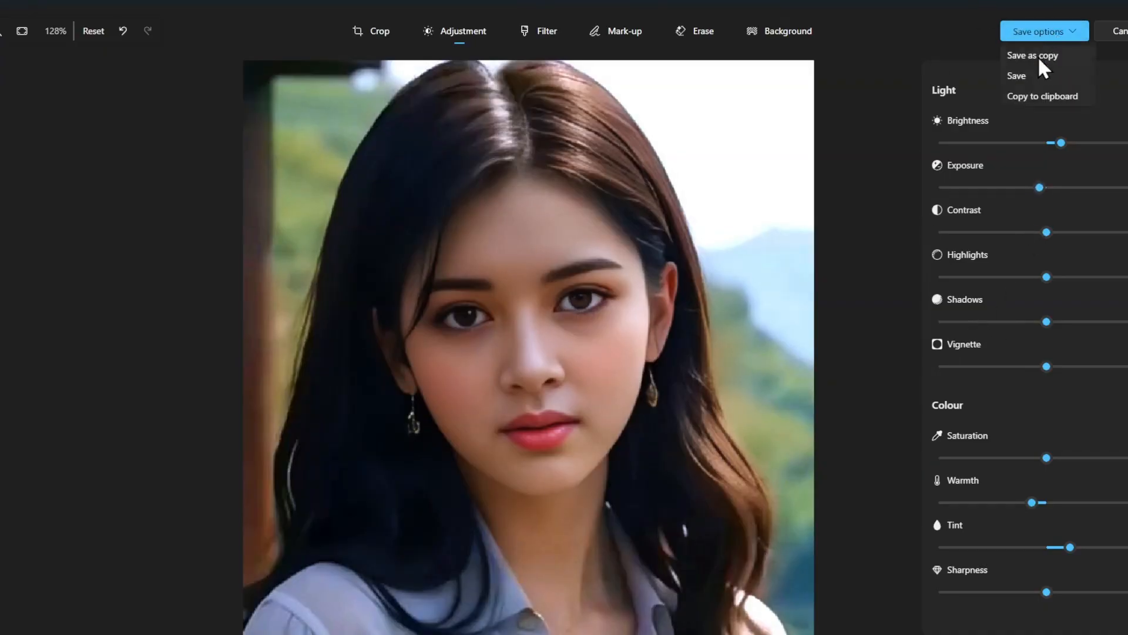
{"action": "left_click", "coordinate": [1039, 58]}
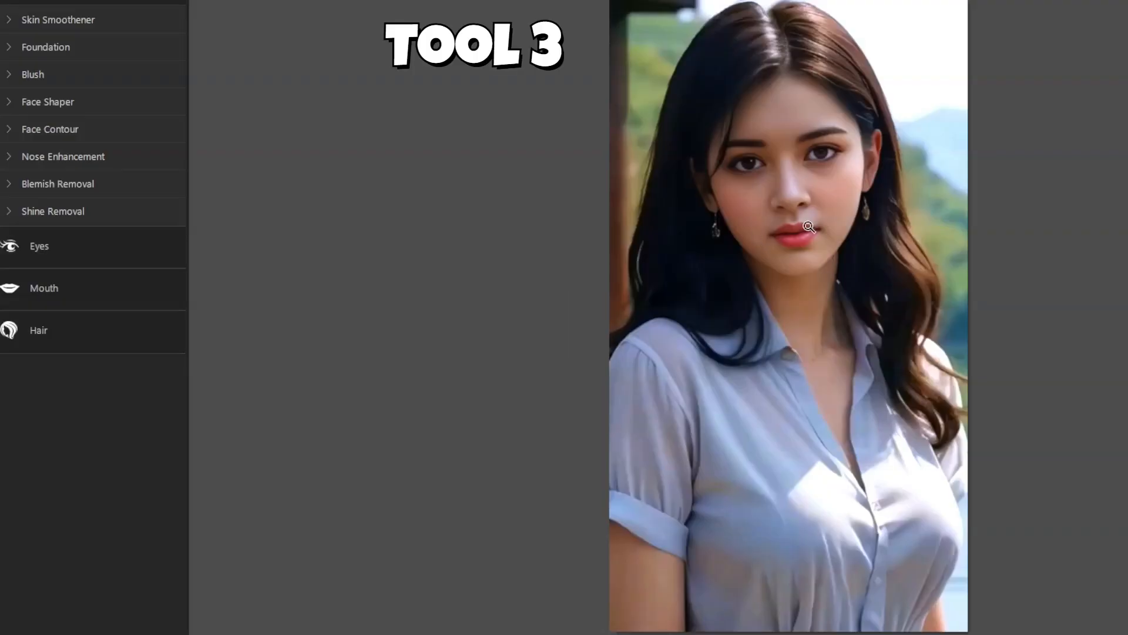
Step: In PhotoDirector, give the woman's mouth a subtle lift by setting the Smile strength to 22
{"action": "scroll", "coordinate": [791, 189], "scroll_direction": "up", "scroll_amount": 3}
{"action": "left_click_drag", "start_coordinate": [798, 171], "coordinate": [798, 260]}
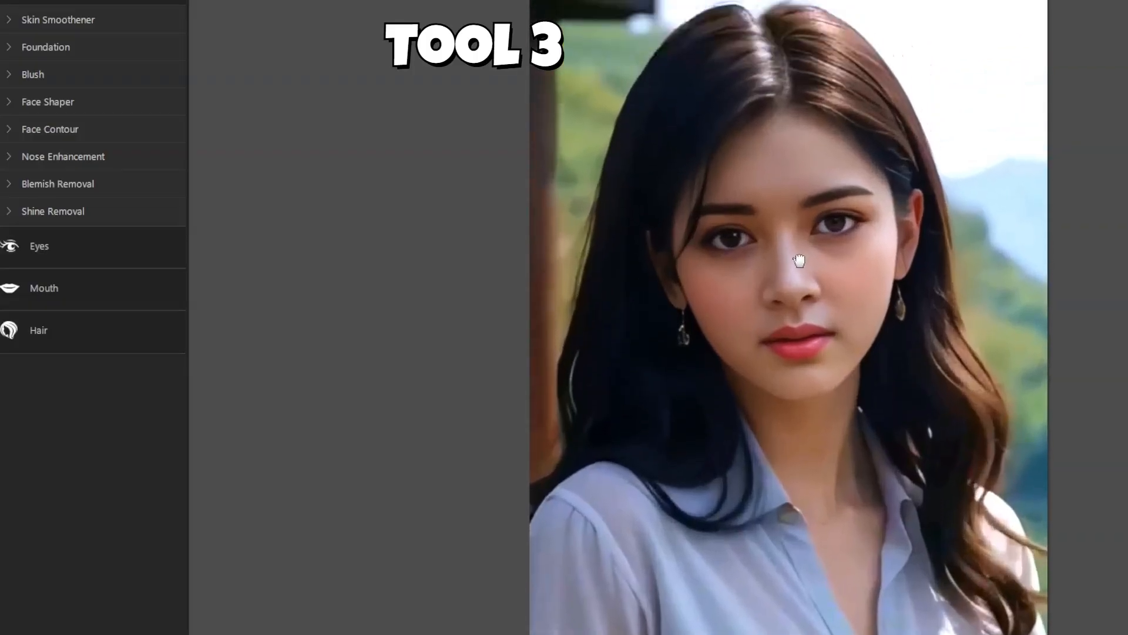
{"action": "scroll", "coordinate": [793, 254], "scroll_direction": "down", "scroll_amount": 2}
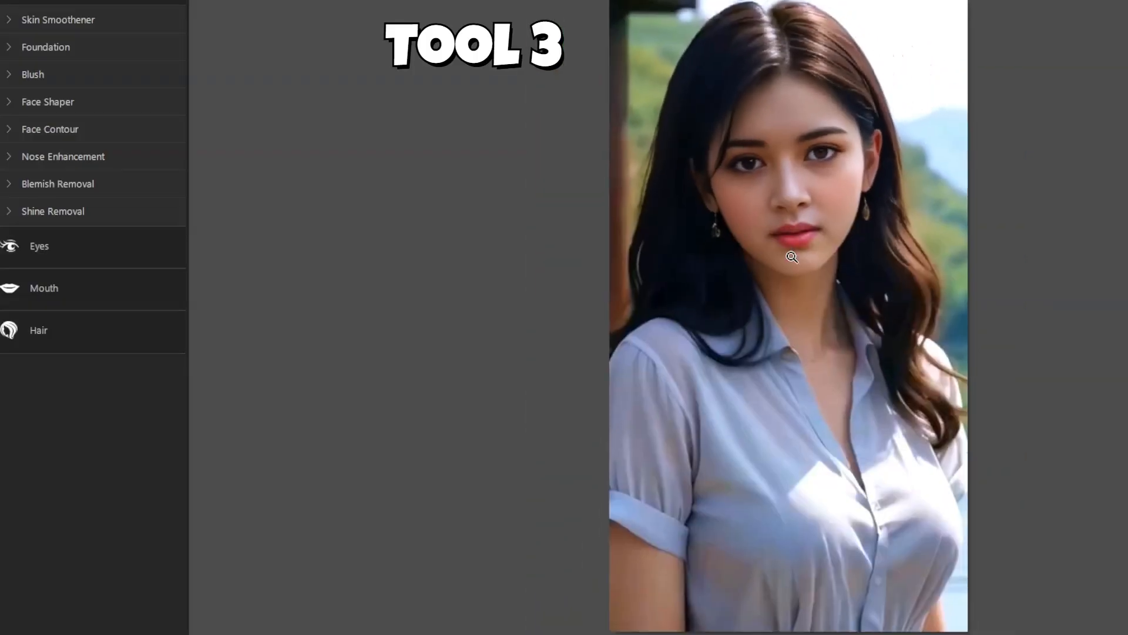
{"action": "scroll", "coordinate": [794, 254], "scroll_direction": "up", "scroll_amount": 2}
{"action": "left_click_drag", "start_coordinate": [809, 153], "coordinate": [831, 287]}
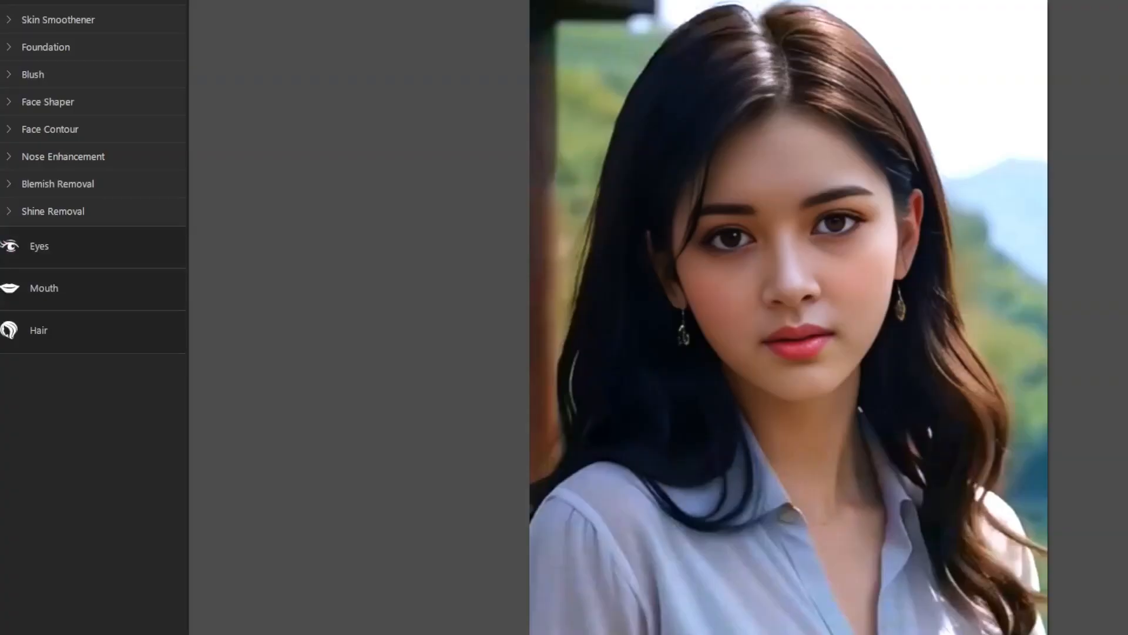
{"action": "left_click", "coordinate": [14, 2]}
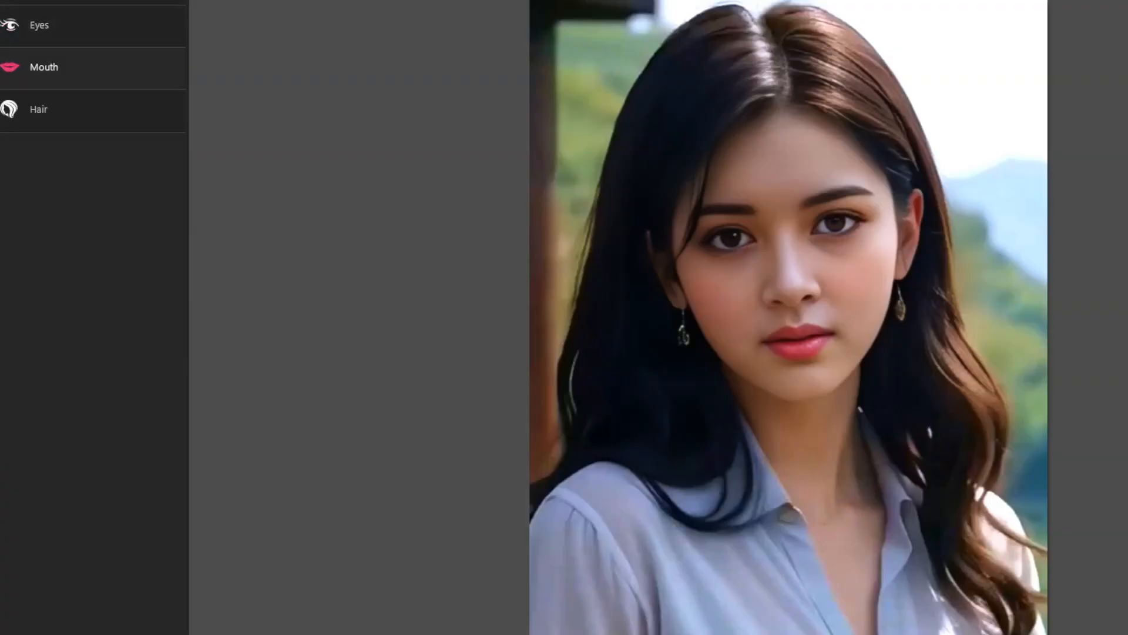
{"action": "left_click", "coordinate": [44, 67]}
{"action": "left_click", "coordinate": [15, 160]}
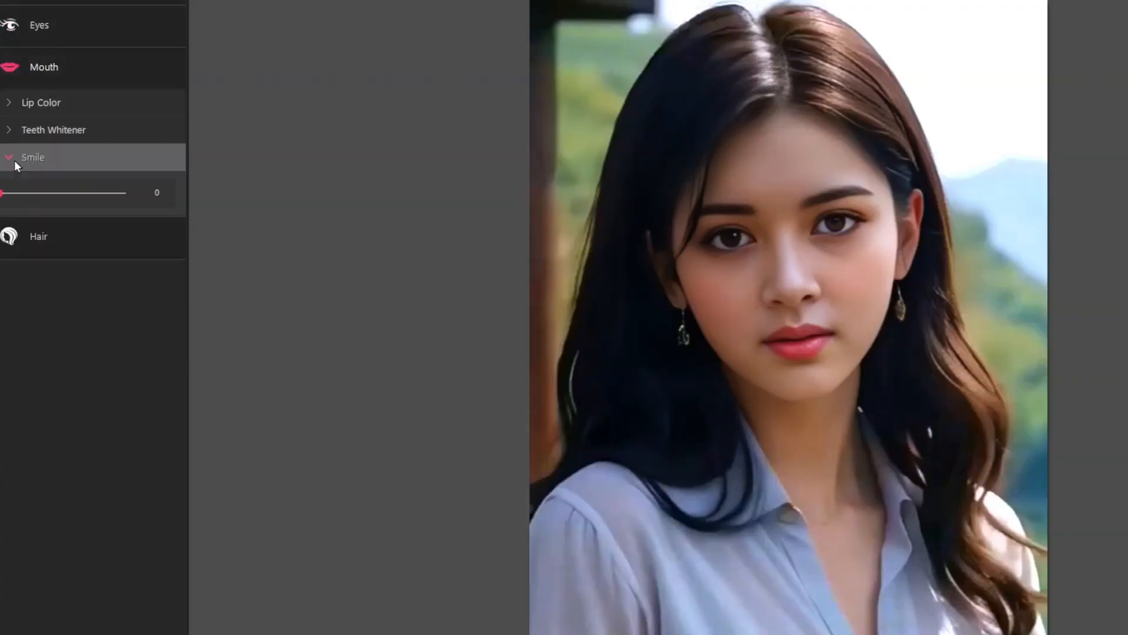
{"action": "left_click_drag", "start_coordinate": [1, 197], "coordinate": [27, 196]}
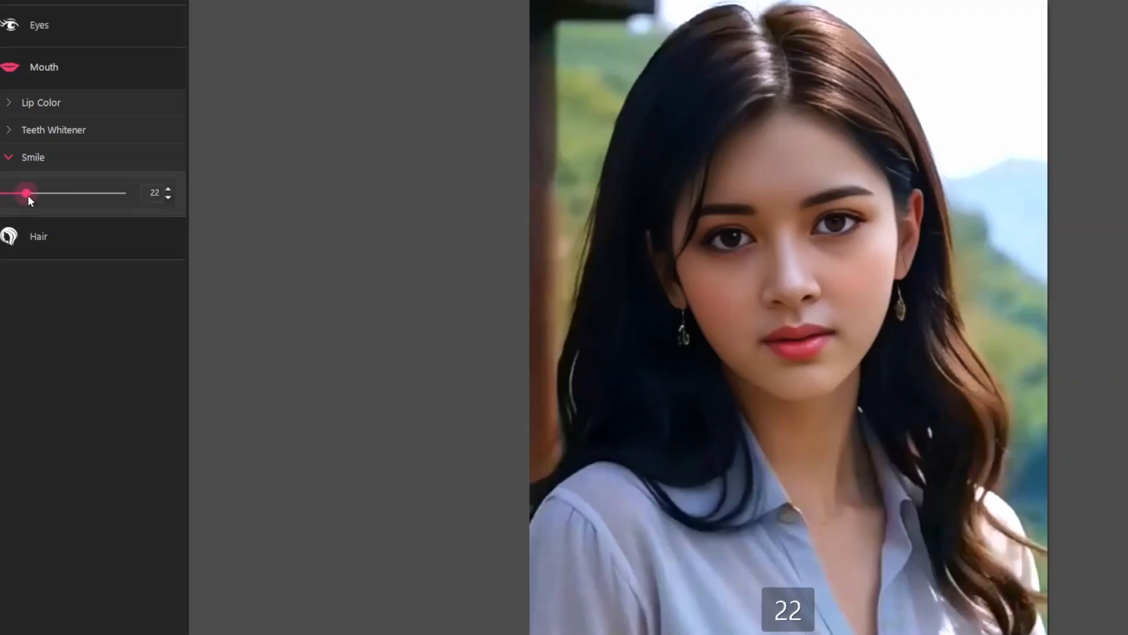
{"action": "left_click", "coordinate": [5, 163]}
Step: Try a deep red lip color, settle on the coral red shade and set its strength to 71
{"action": "left_click", "coordinate": [16, 101]}
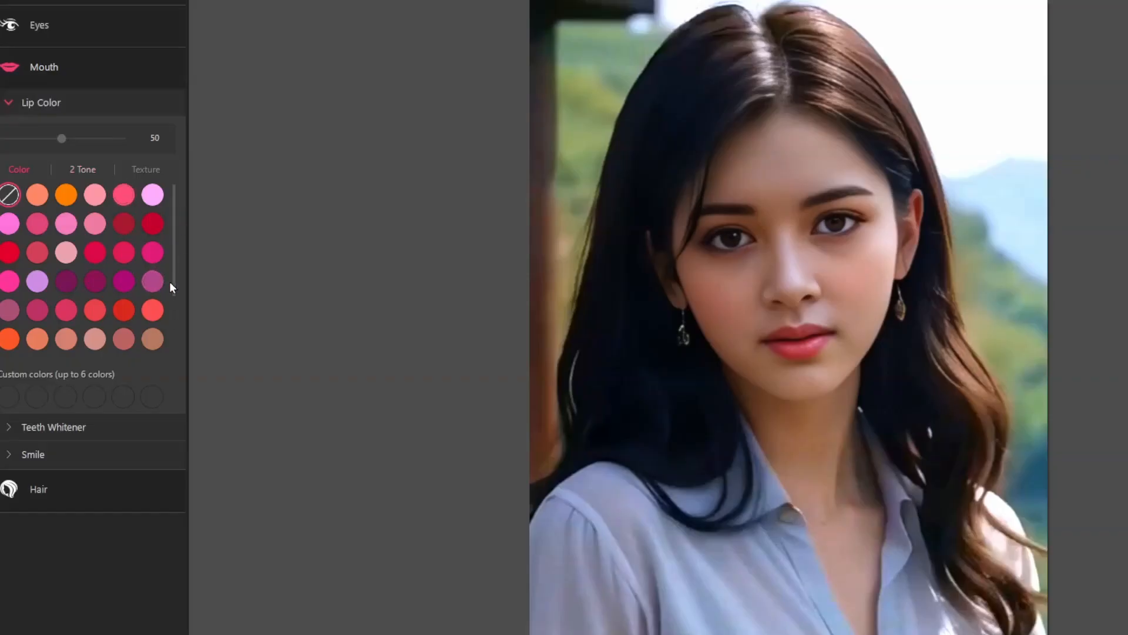
{"action": "left_click", "coordinate": [152, 224]}
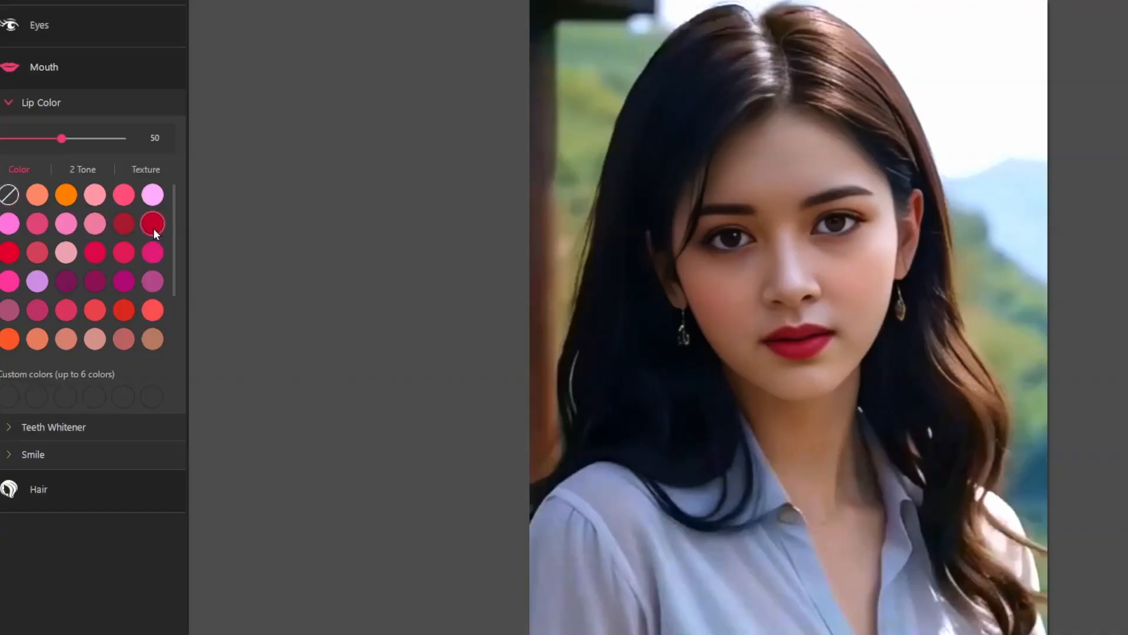
{"action": "left_click", "coordinate": [152, 309]}
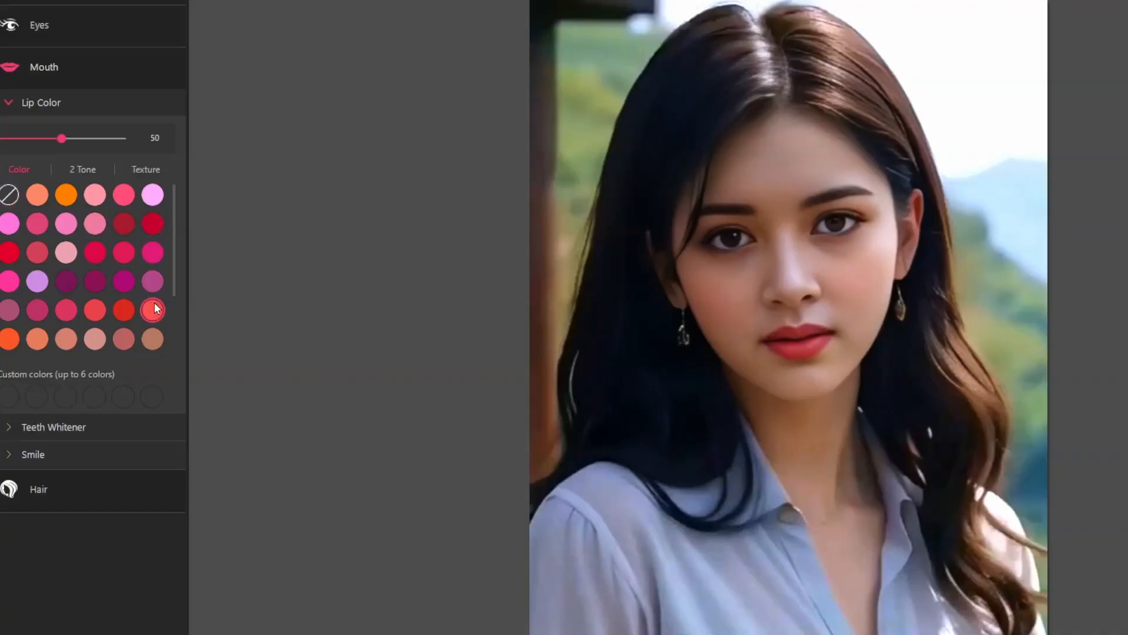
{"action": "left_click_drag", "start_coordinate": [62, 139], "coordinate": [90, 140]}
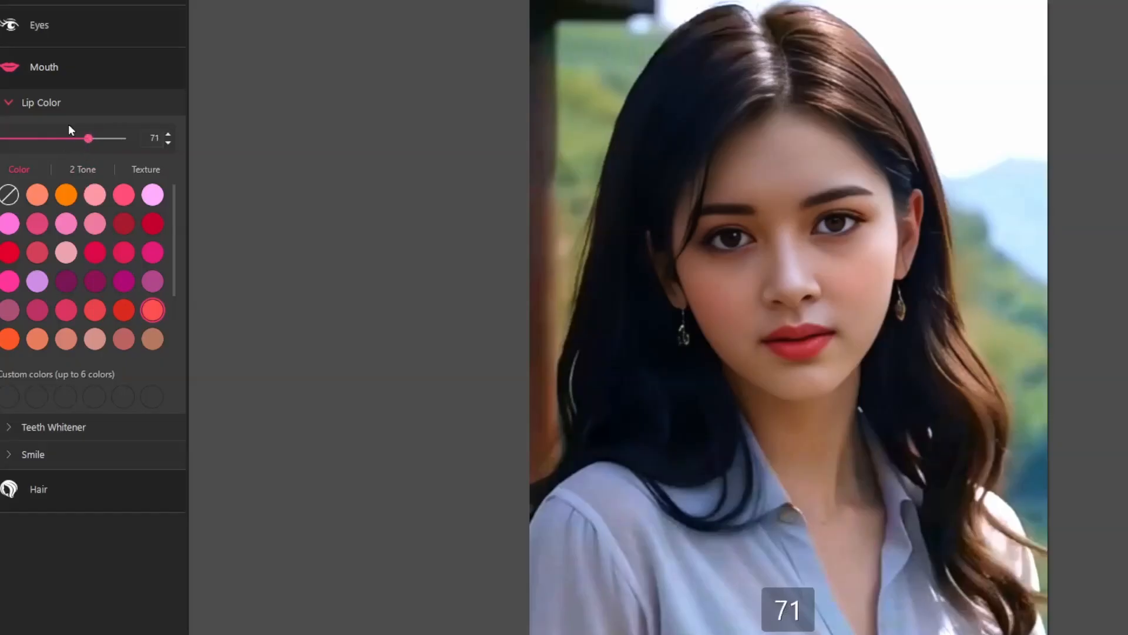
{"action": "left_click", "coordinate": [65, 104]}
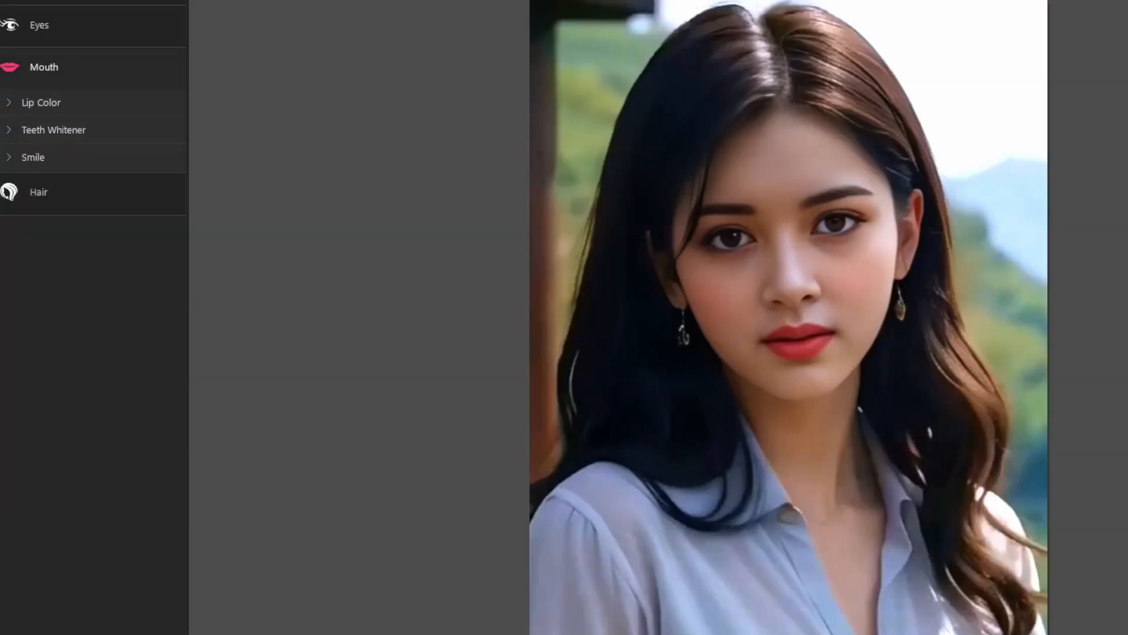
{"action": "left_click", "coordinate": [49, 68]}
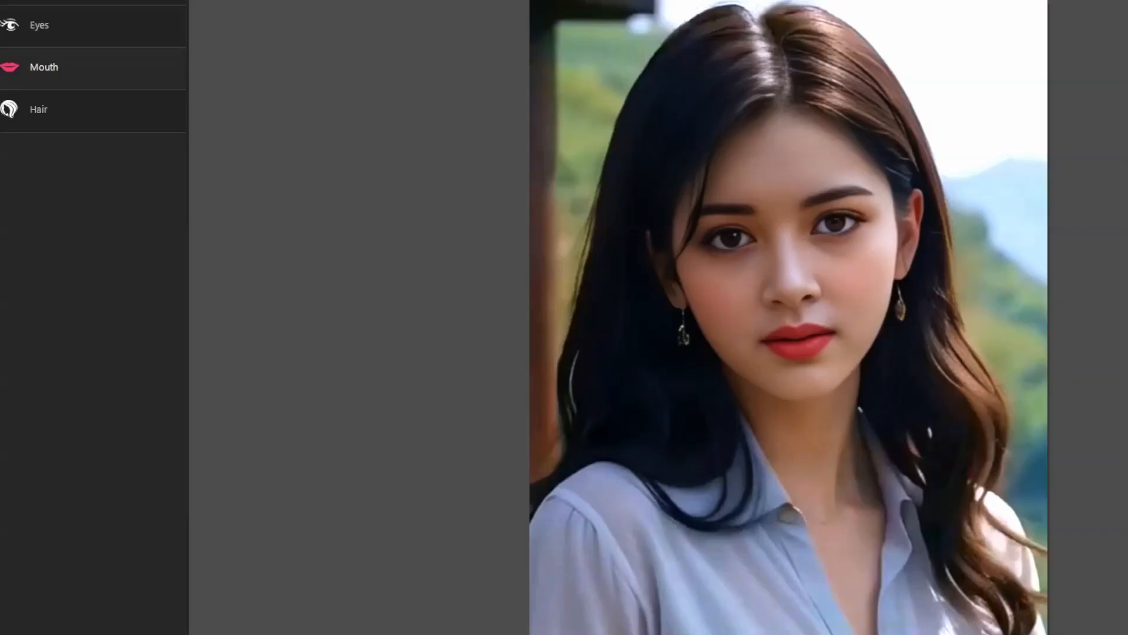
Step: Try several brown, red and olive hair colors and apply the dark reddish-brown shade to the hair
{"action": "left_click", "coordinate": [7, 110]}
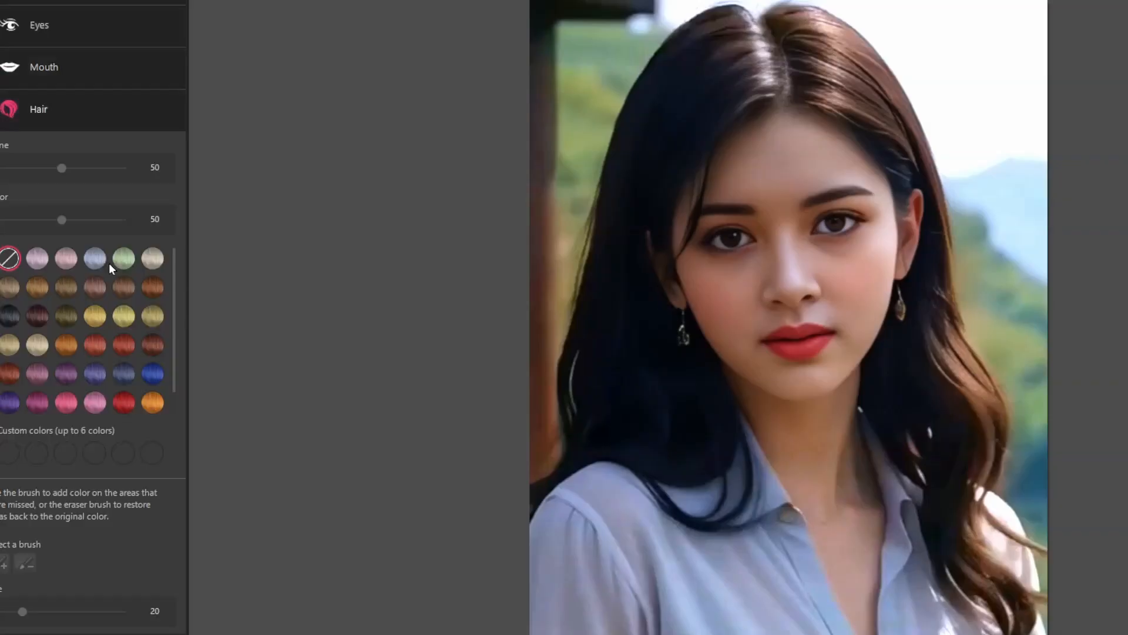
{"action": "left_click", "coordinate": [154, 288]}
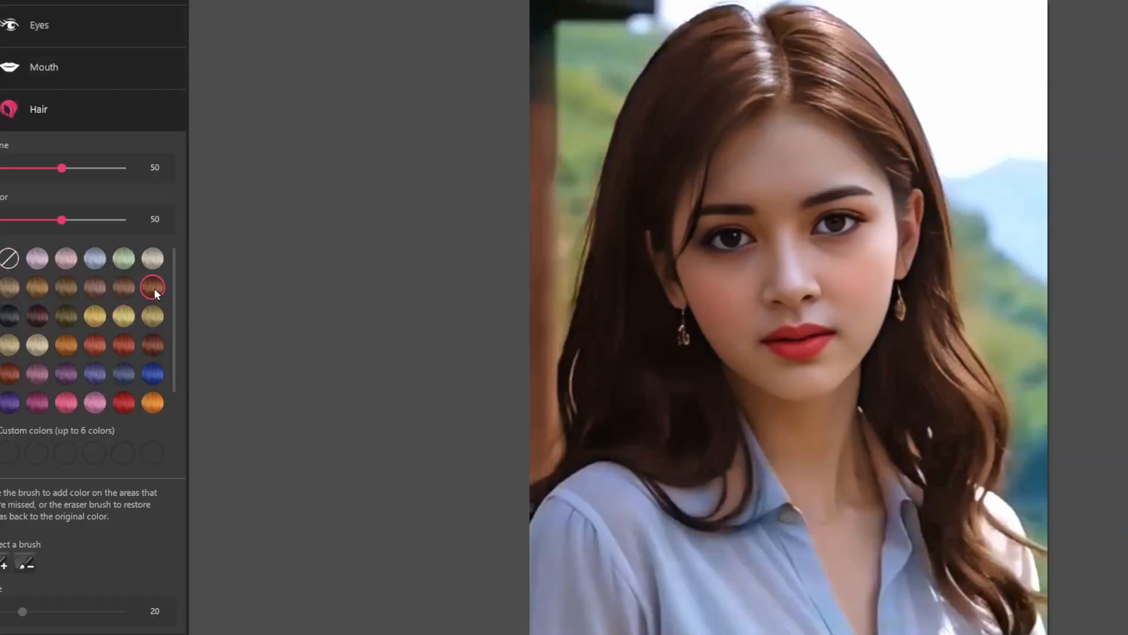
{"action": "left_click", "coordinate": [125, 402]}
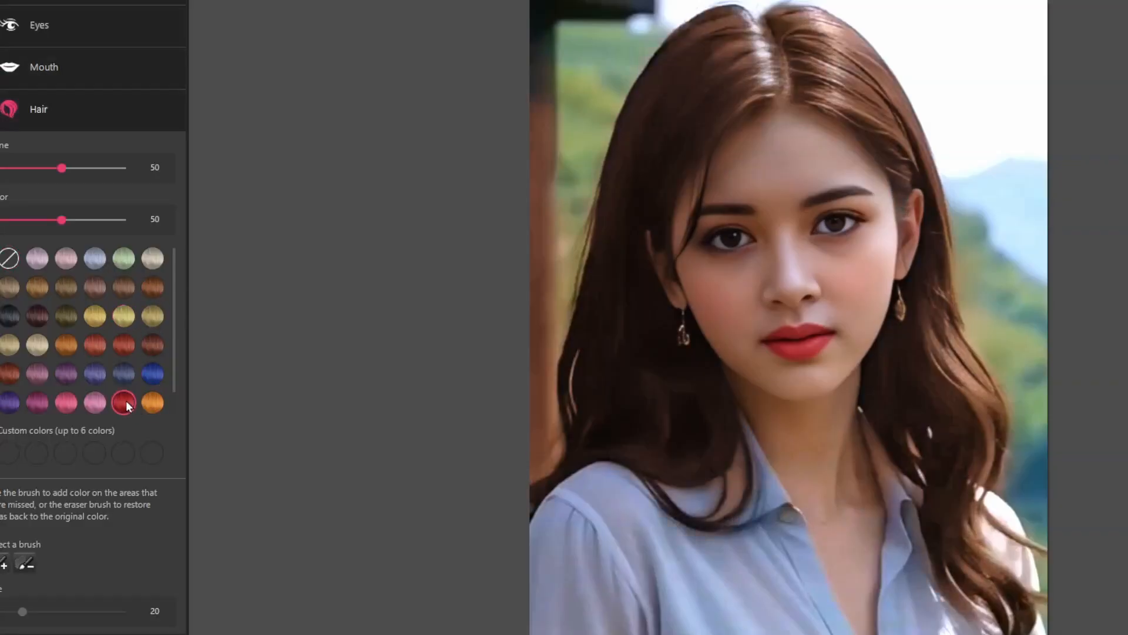
{"action": "left_click", "coordinate": [155, 287]}
{"action": "left_click", "coordinate": [124, 287]}
{"action": "left_click", "coordinate": [41, 318]}
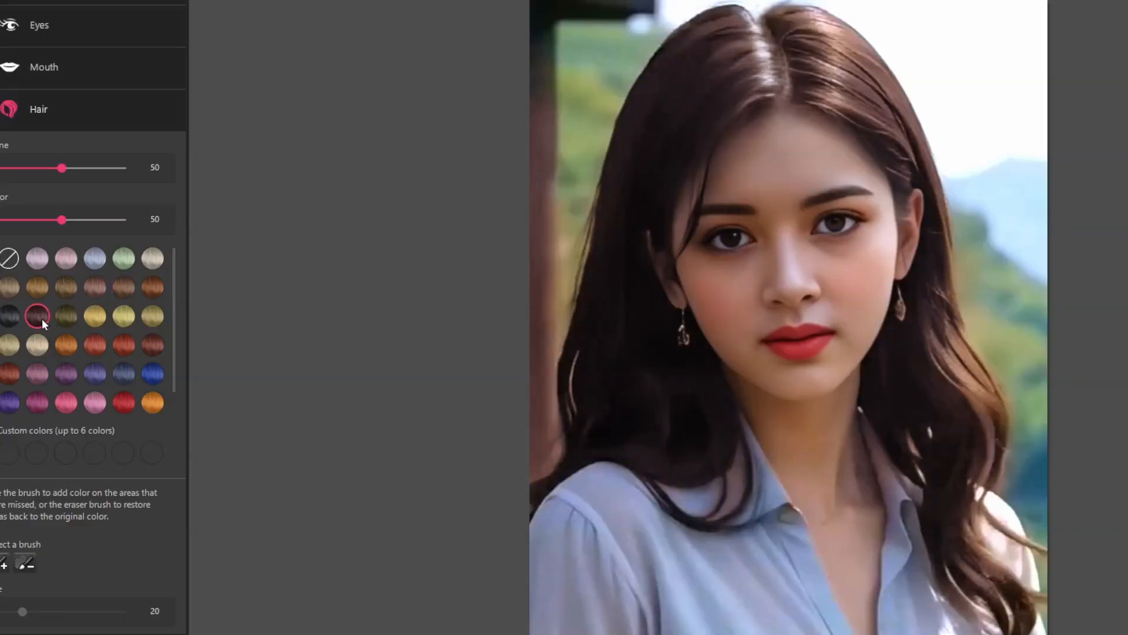
{"action": "left_click", "coordinate": [67, 316]}
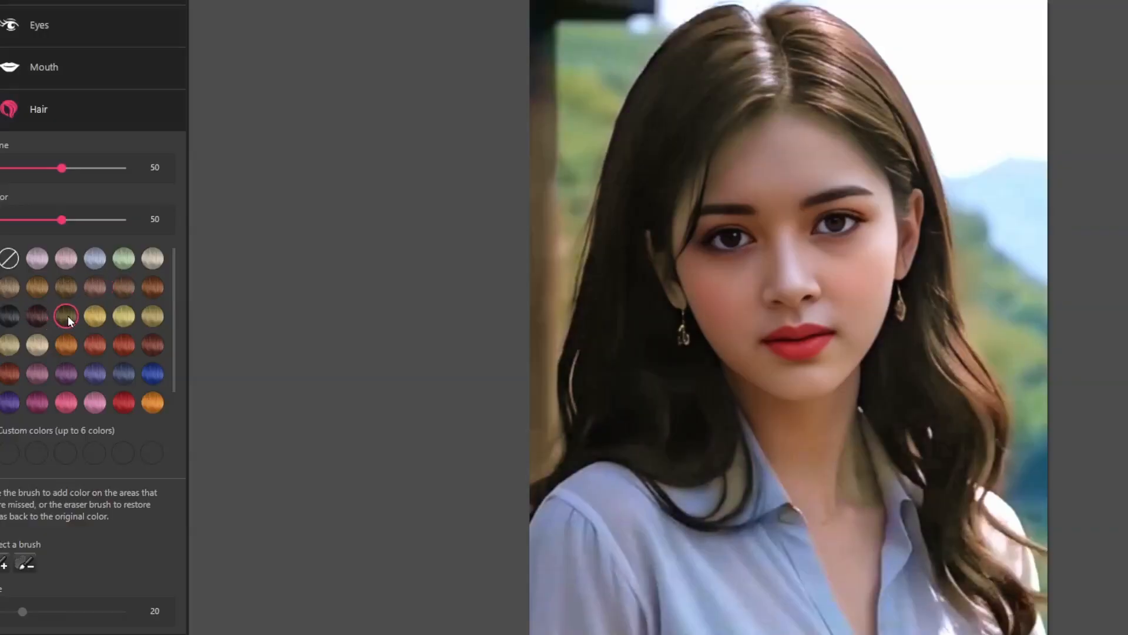
{"action": "left_click", "coordinate": [38, 318]}
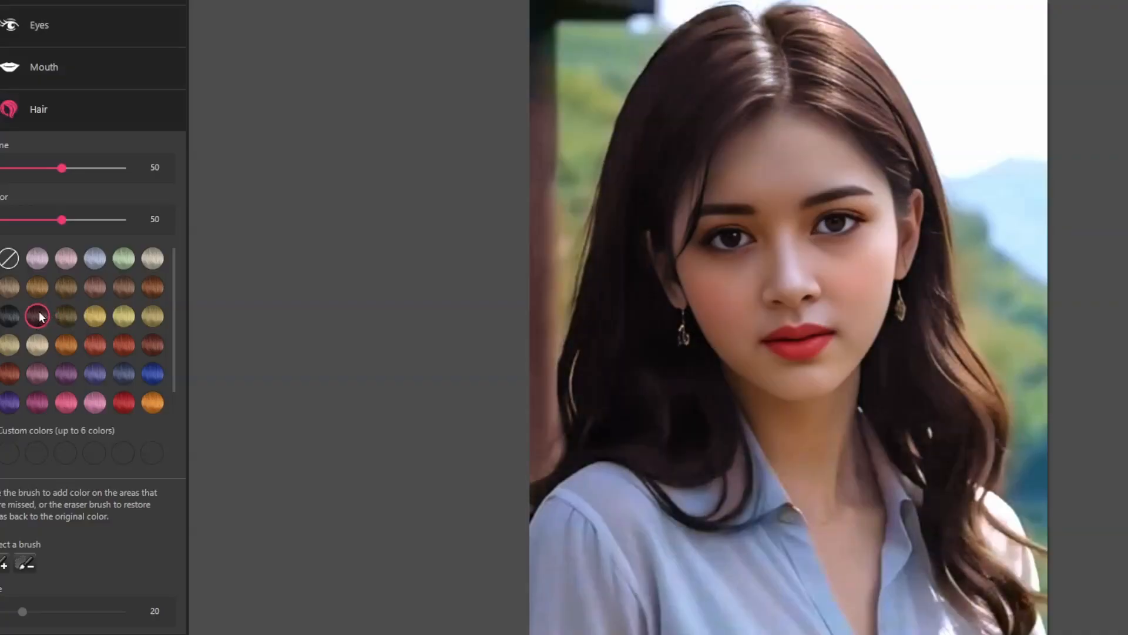
{"action": "left_click", "coordinate": [35, 124]}
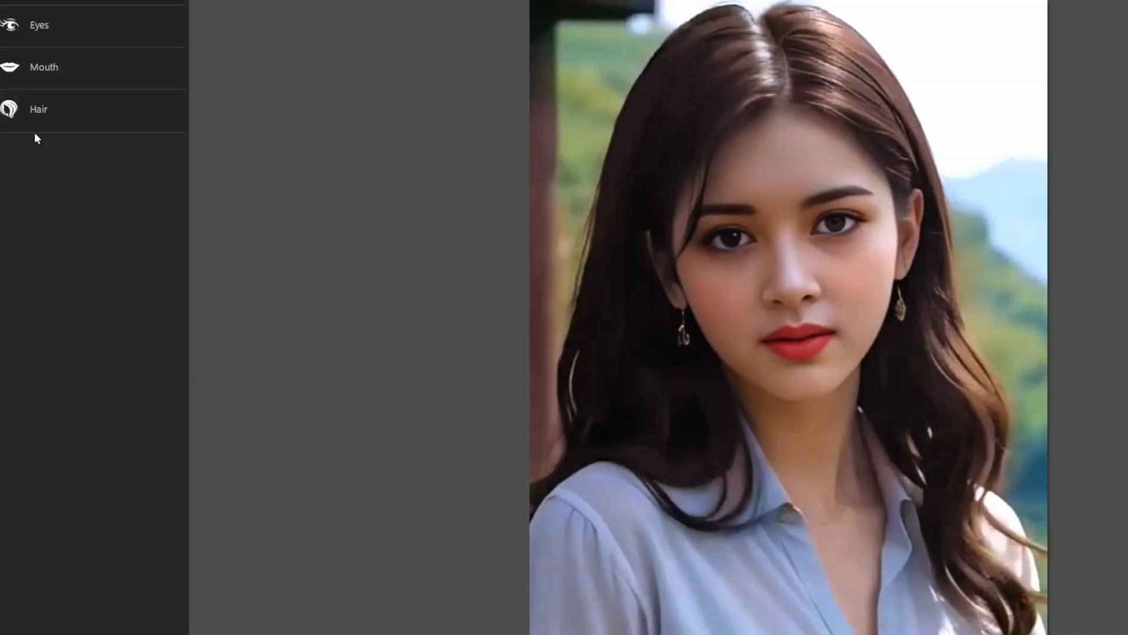
Step: Apply the dark purple eye color pattern with the white center, at color strength 86 and size 11
{"action": "left_click", "coordinate": [38, 25]}
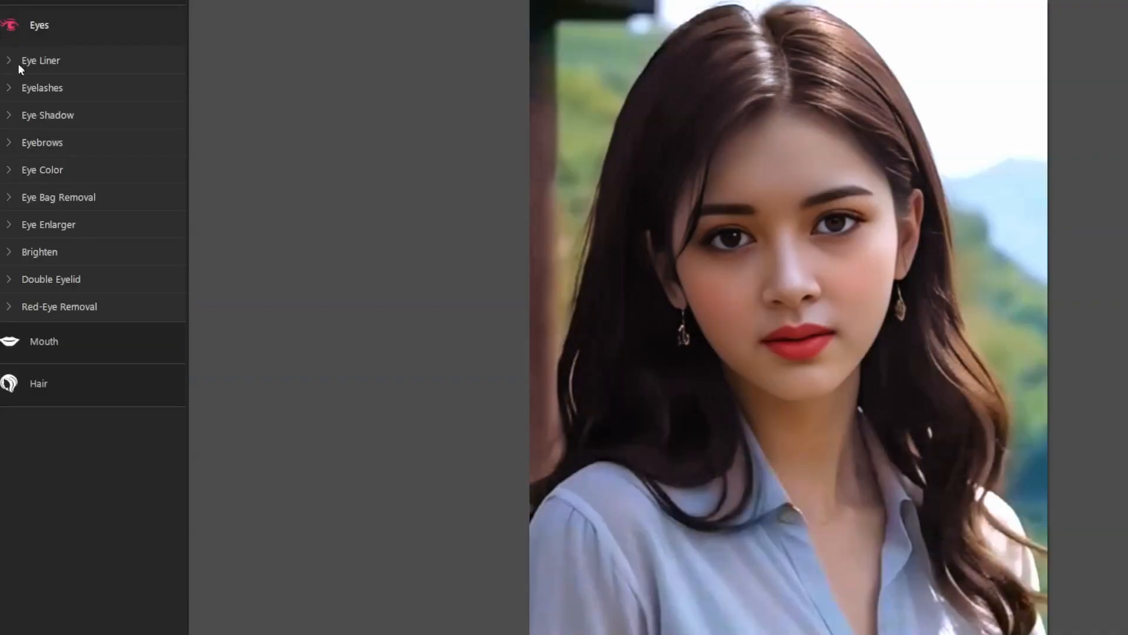
{"action": "left_click", "coordinate": [9, 171]}
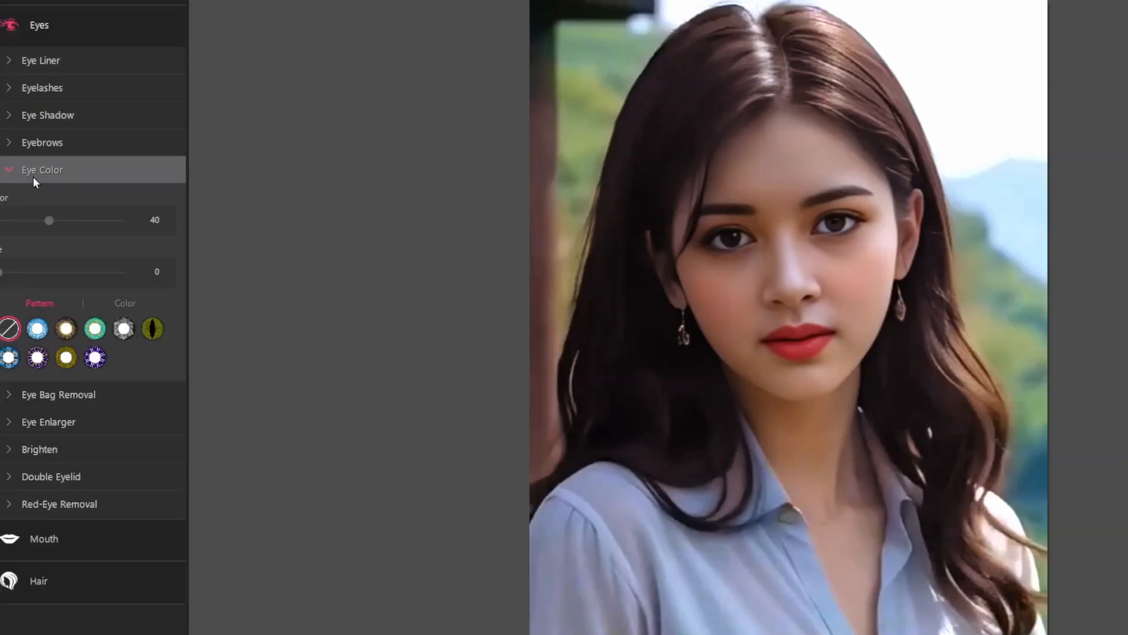
{"action": "left_click", "coordinate": [43, 358]}
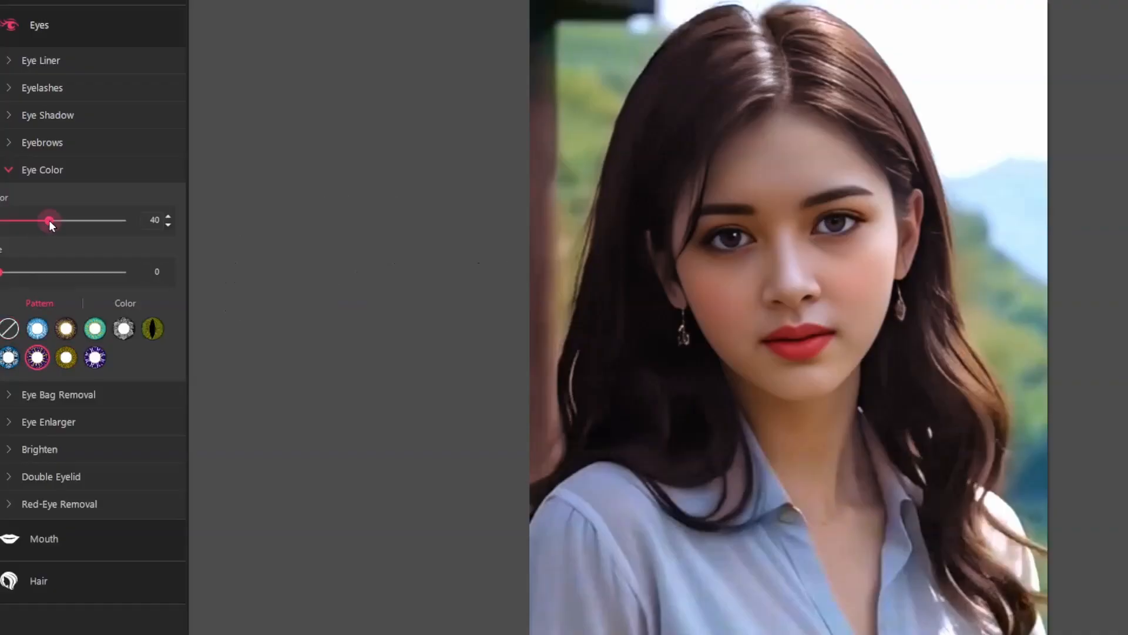
{"action": "left_click_drag", "start_coordinate": [49, 224], "coordinate": [109, 228]}
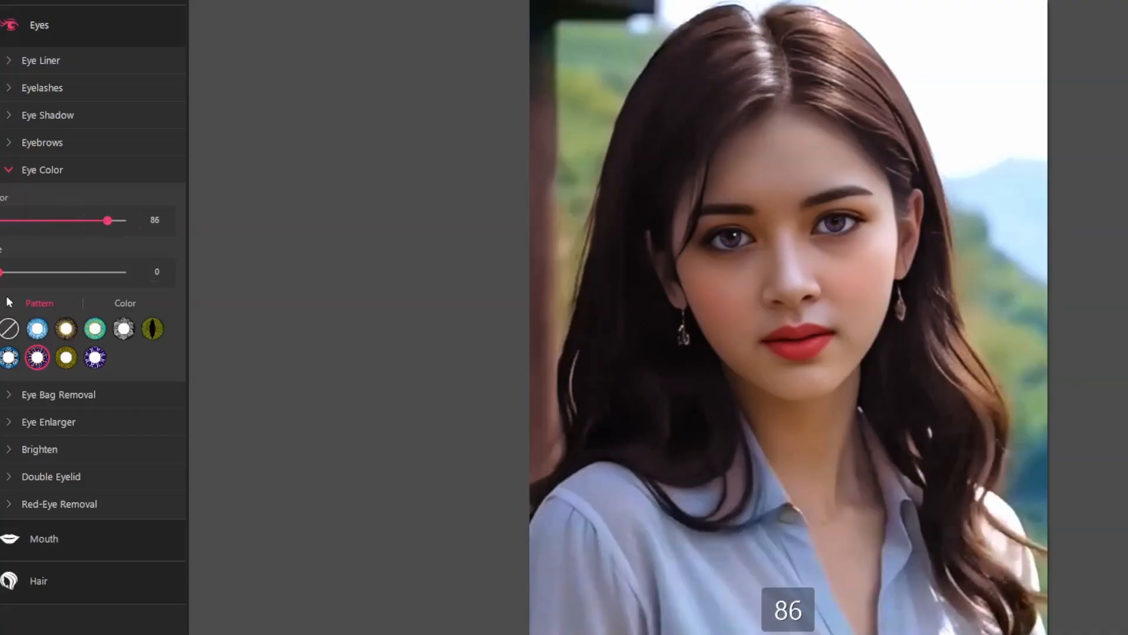
{"action": "left_click_drag", "start_coordinate": [2, 274], "coordinate": [17, 278]}
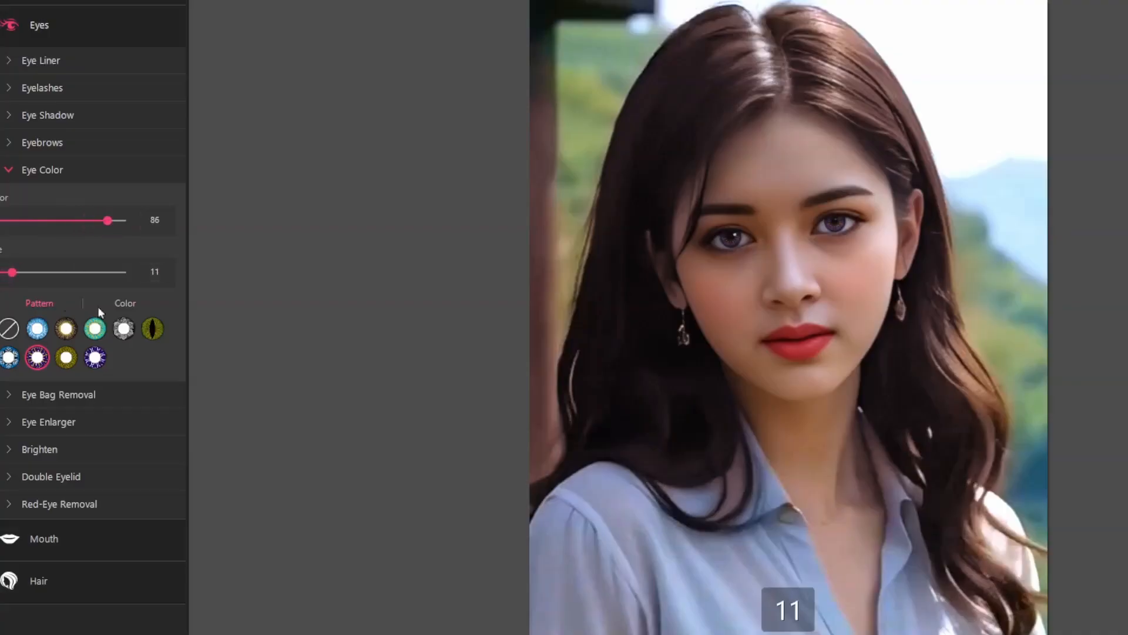
Step: Change the eye color to bright blue and set its color strength to 87
{"action": "left_click", "coordinate": [120, 300]}
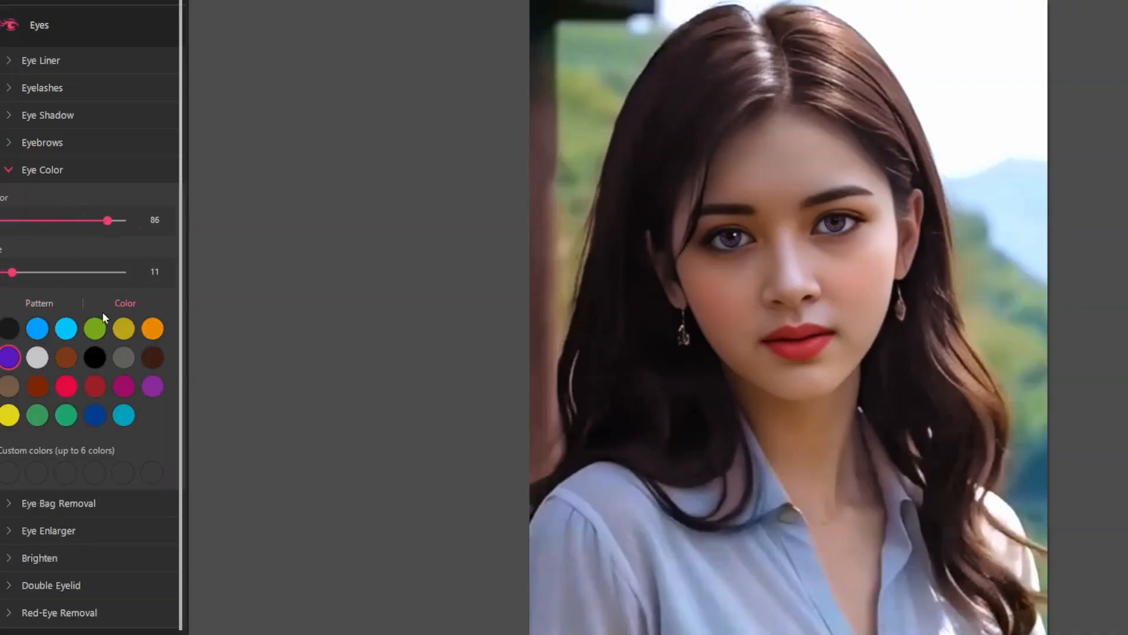
{"action": "left_click", "coordinate": [38, 331]}
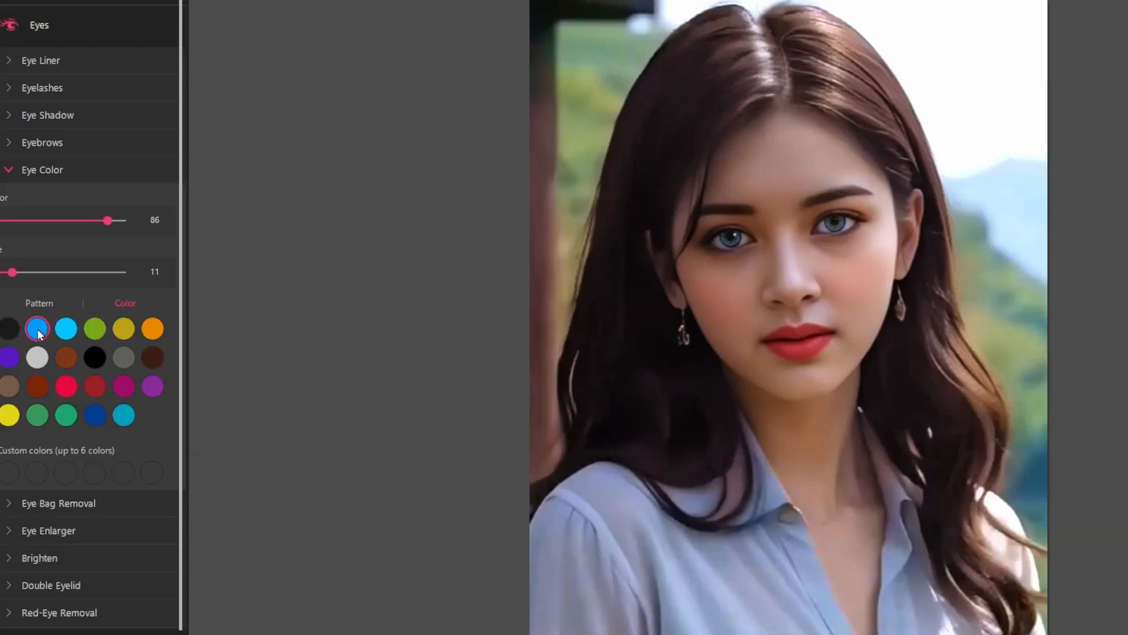
{"action": "left_click", "coordinate": [8, 174]}
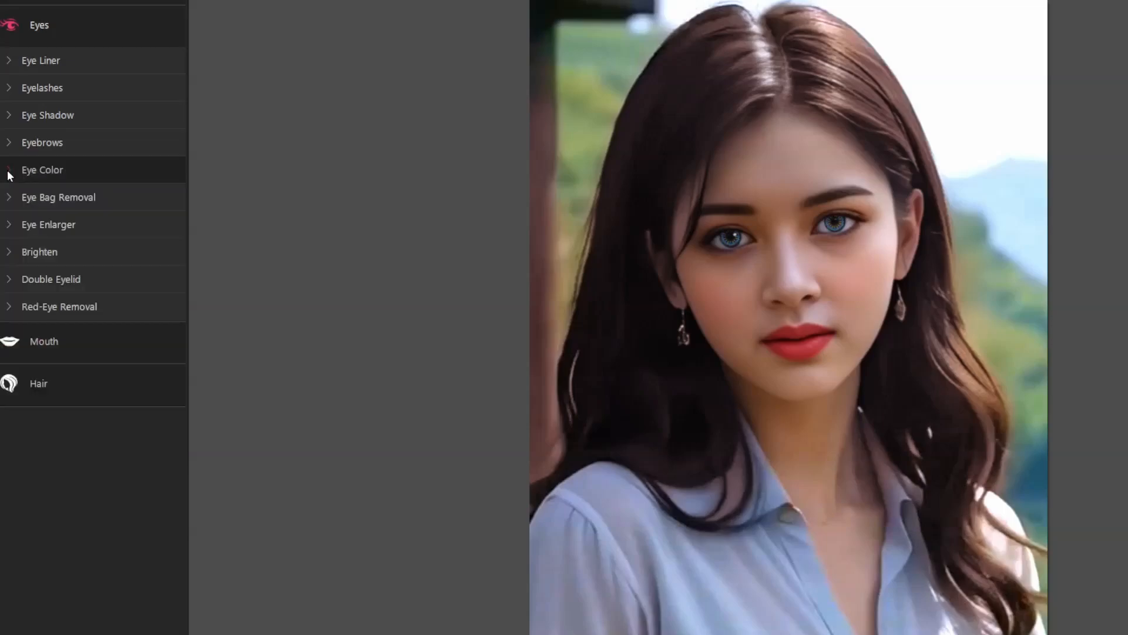
{"action": "left_click", "coordinate": [8, 171]}
{"action": "mouse_move", "coordinate": [108, 226]}
{"action": "left_mouse_down"}
{"action": "mouse_move", "coordinate": [53, 225]}
{"action": "mouse_move", "coordinate": [149, 227]}
{"action": "mouse_move", "coordinate": [106, 230]}
{"action": "left_mouse_up"}
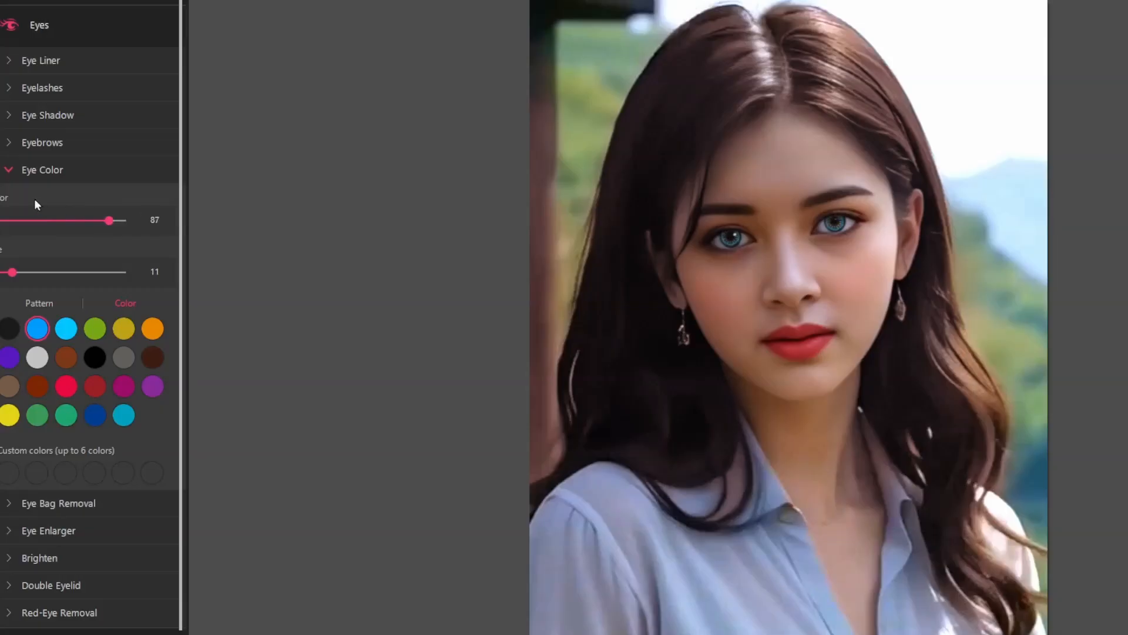
{"action": "left_click", "coordinate": [10, 173]}
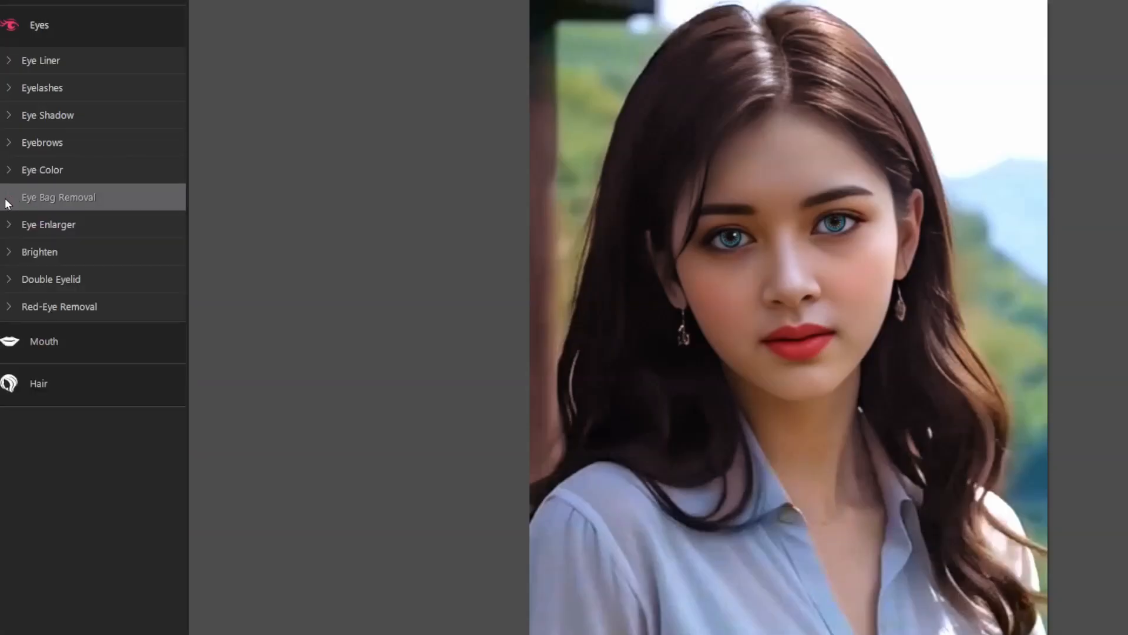
Step: Set Eye Bag Removal to 62 and brighten the eyes at strength 100
{"action": "left_click", "coordinate": [8, 200]}
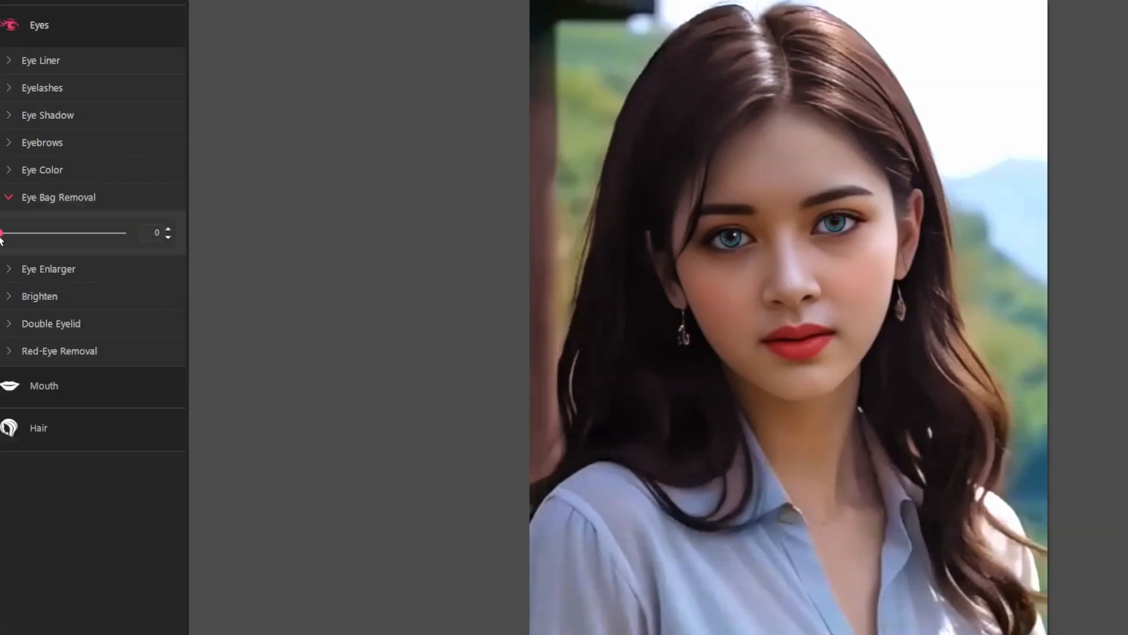
{"action": "left_click_drag", "start_coordinate": [1, 235], "coordinate": [76, 249]}
{"action": "left_click", "coordinate": [8, 202]}
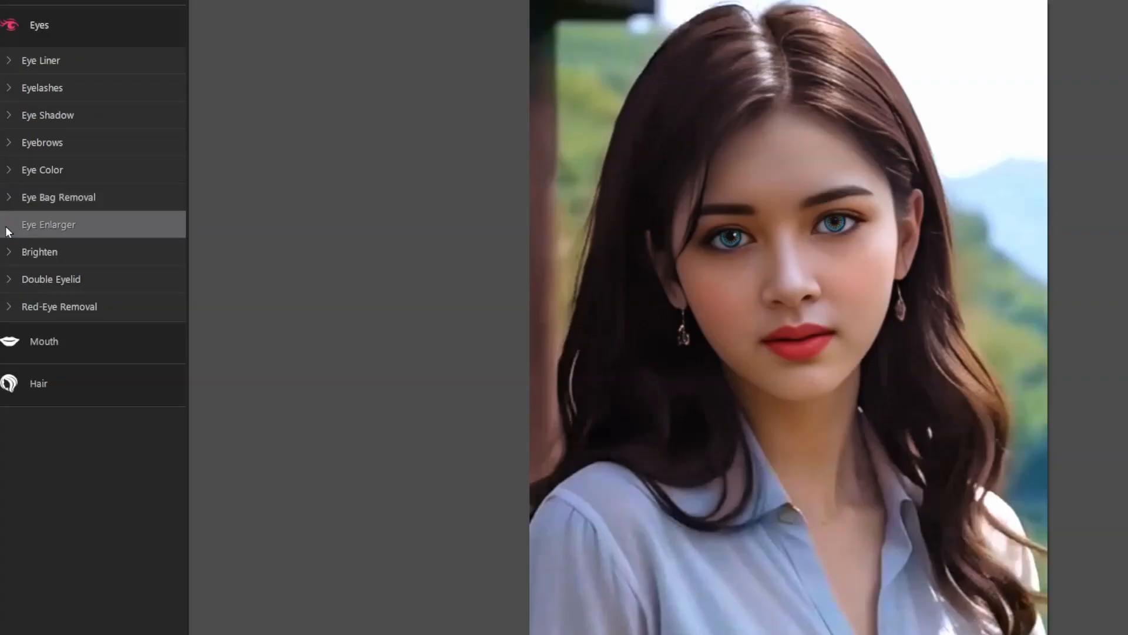
{"action": "left_click", "coordinate": [11, 253]}
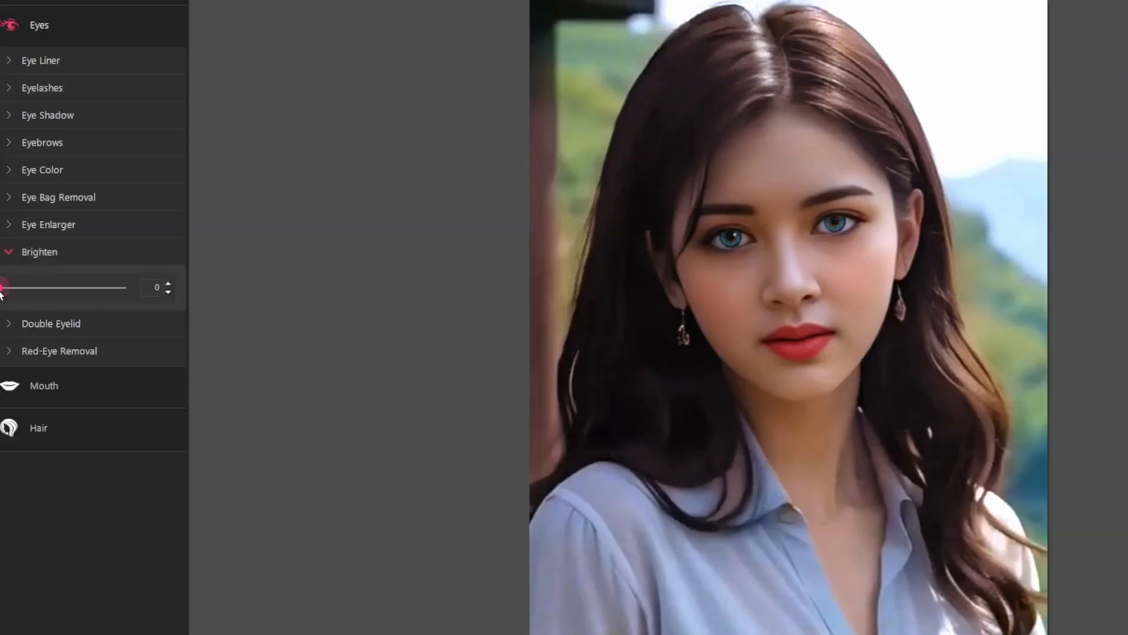
{"action": "left_click_drag", "start_coordinate": [1, 288], "coordinate": [152, 302]}
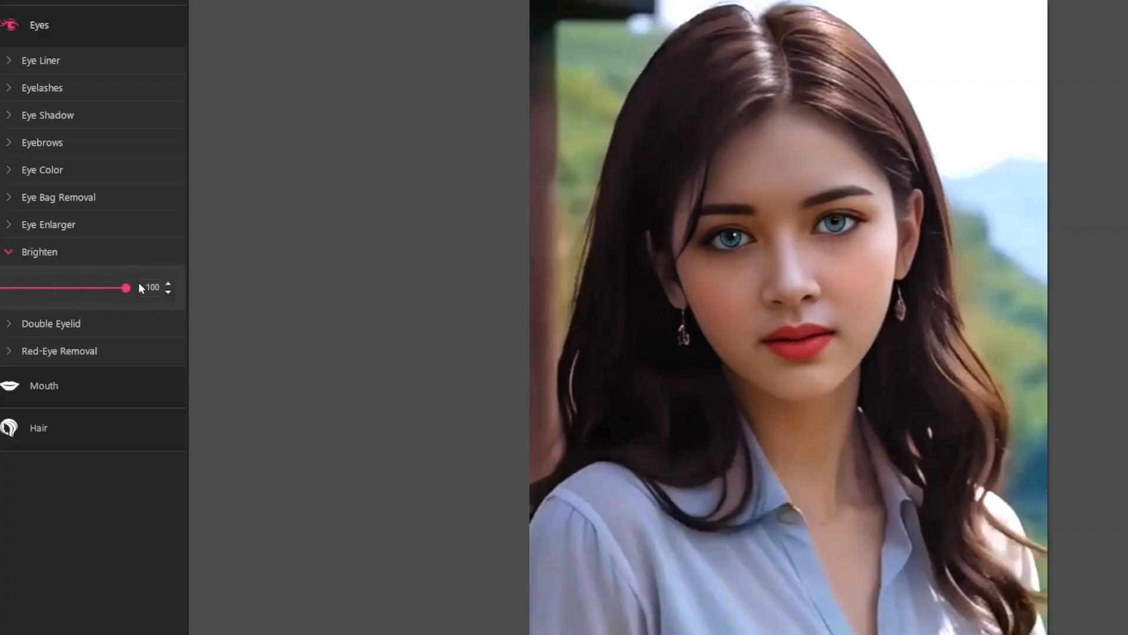
{"action": "left_click", "coordinate": [7, 258]}
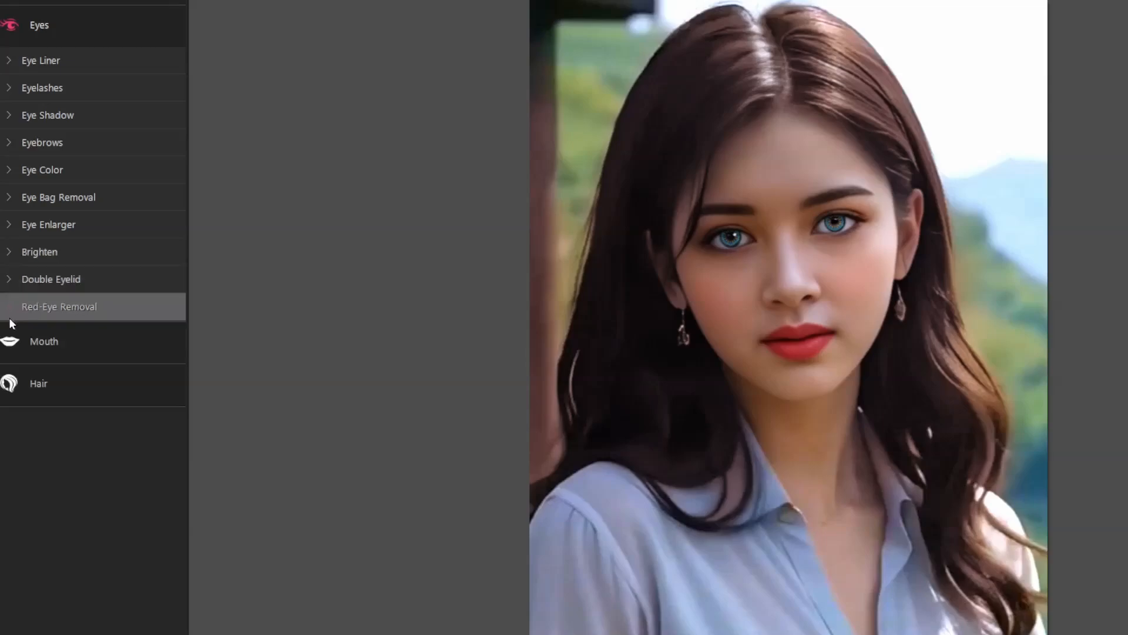
{"action": "left_click", "coordinate": [12, 198]}
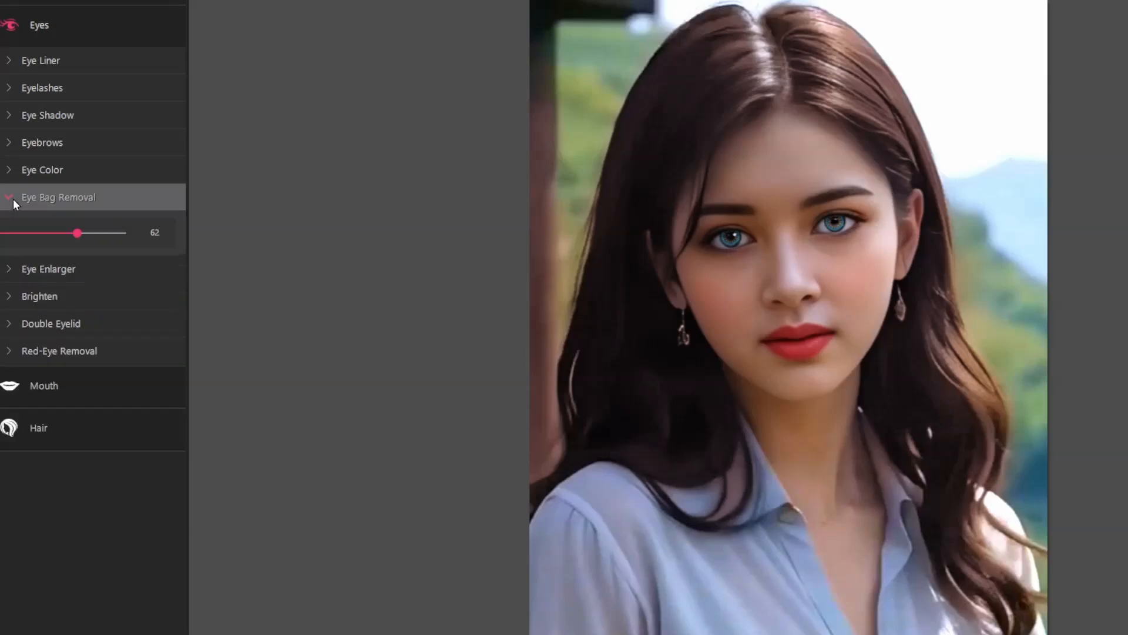
Step: Compare several eye shadow patterns with the pink and purple palette and settle on the peach-lidded pattern with green liner
{"action": "left_click", "coordinate": [48, 115]}
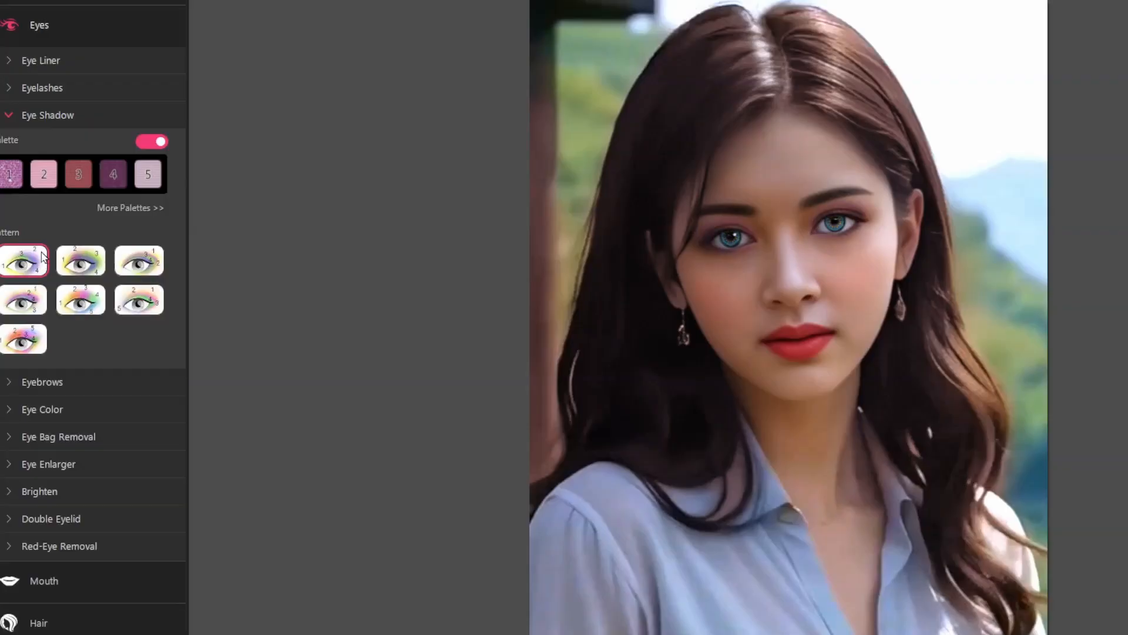
{"action": "left_click", "coordinate": [125, 311]}
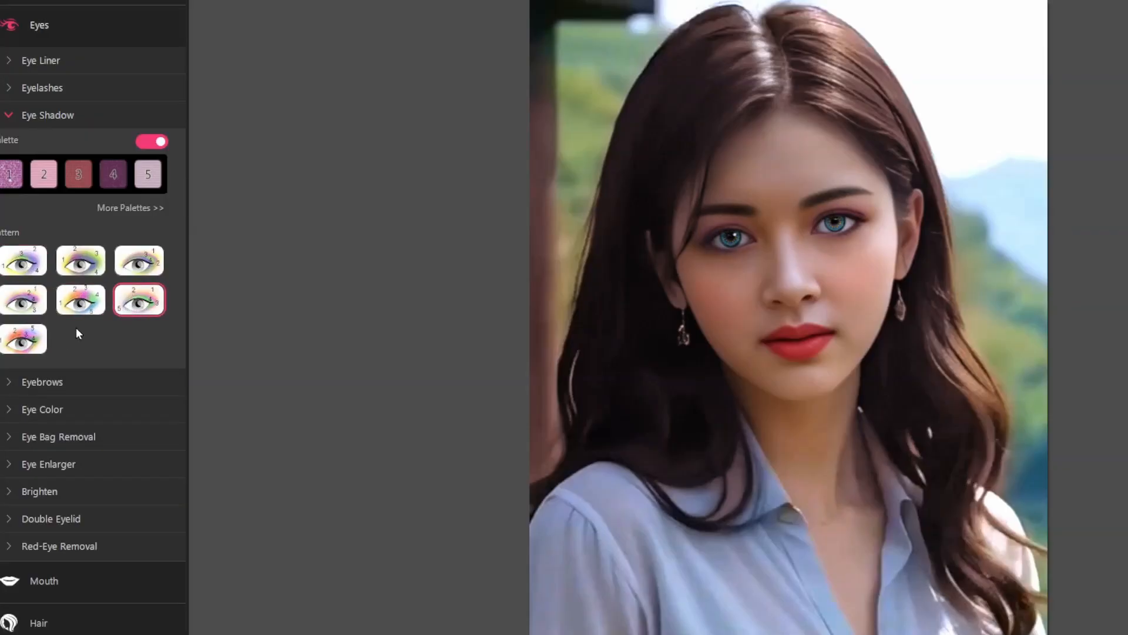
{"action": "left_click", "coordinate": [28, 344]}
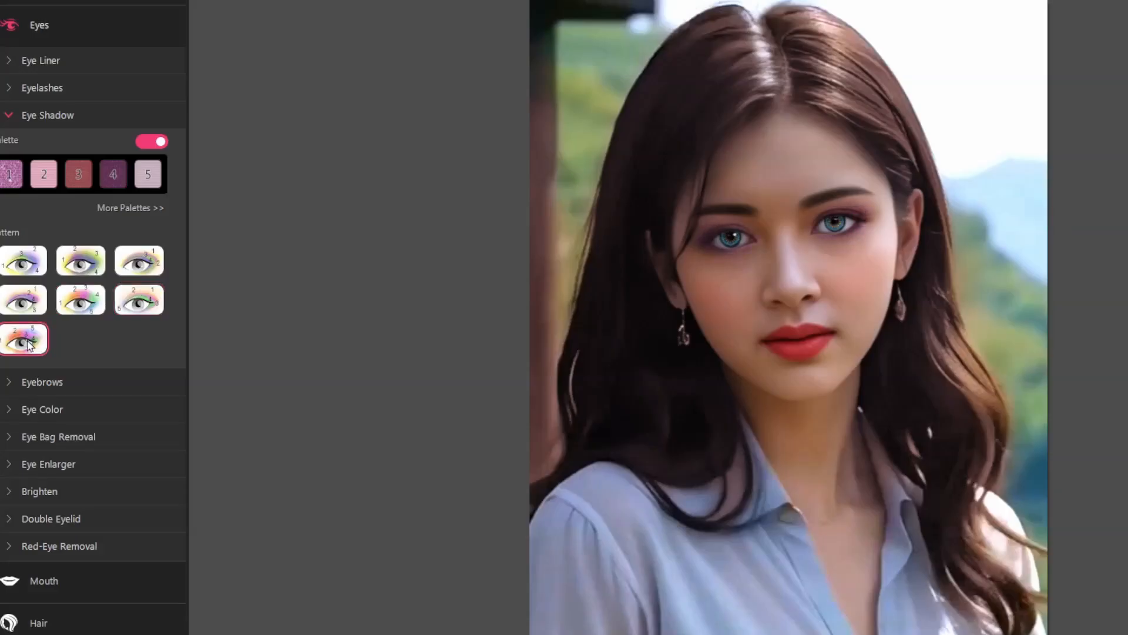
{"action": "left_click", "coordinate": [136, 265]}
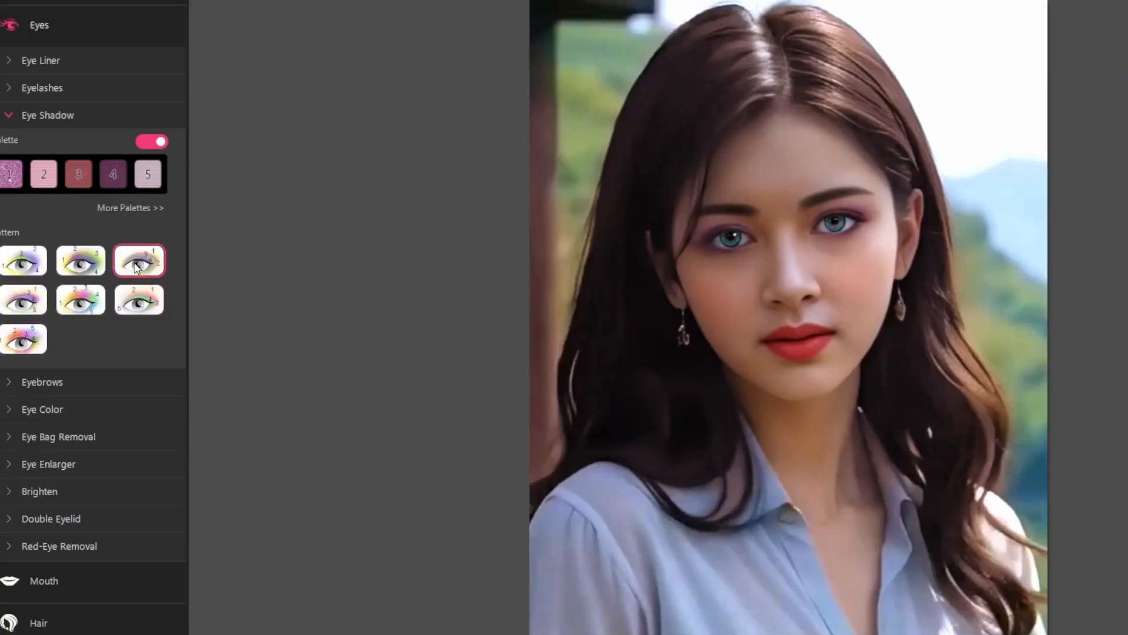
{"action": "left_click", "coordinate": [28, 305]}
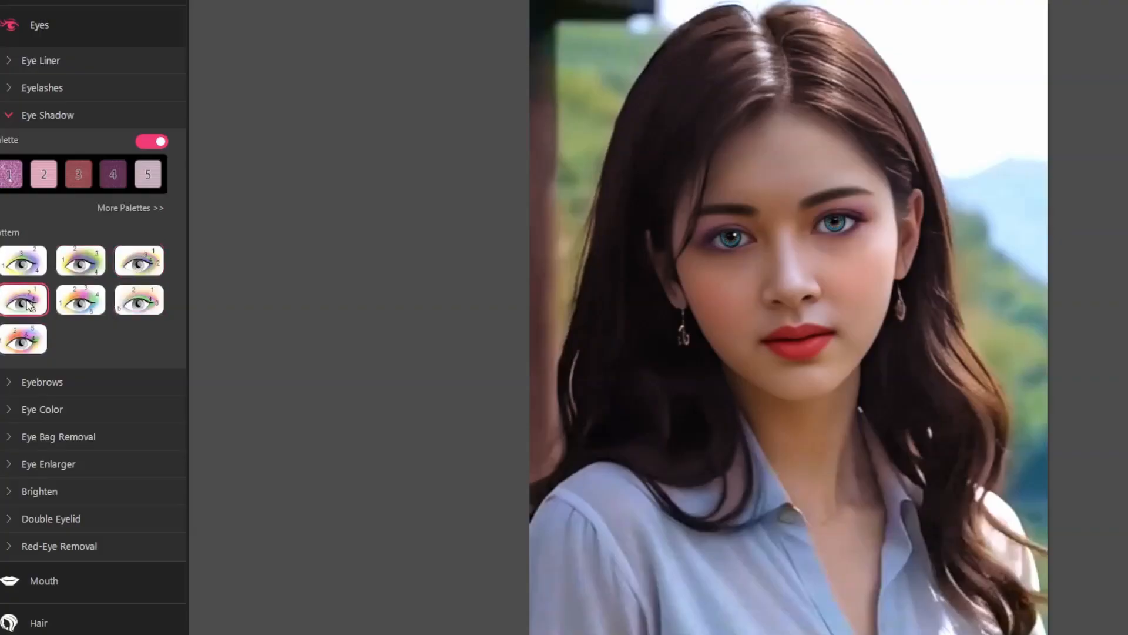
{"action": "left_click", "coordinate": [82, 301]}
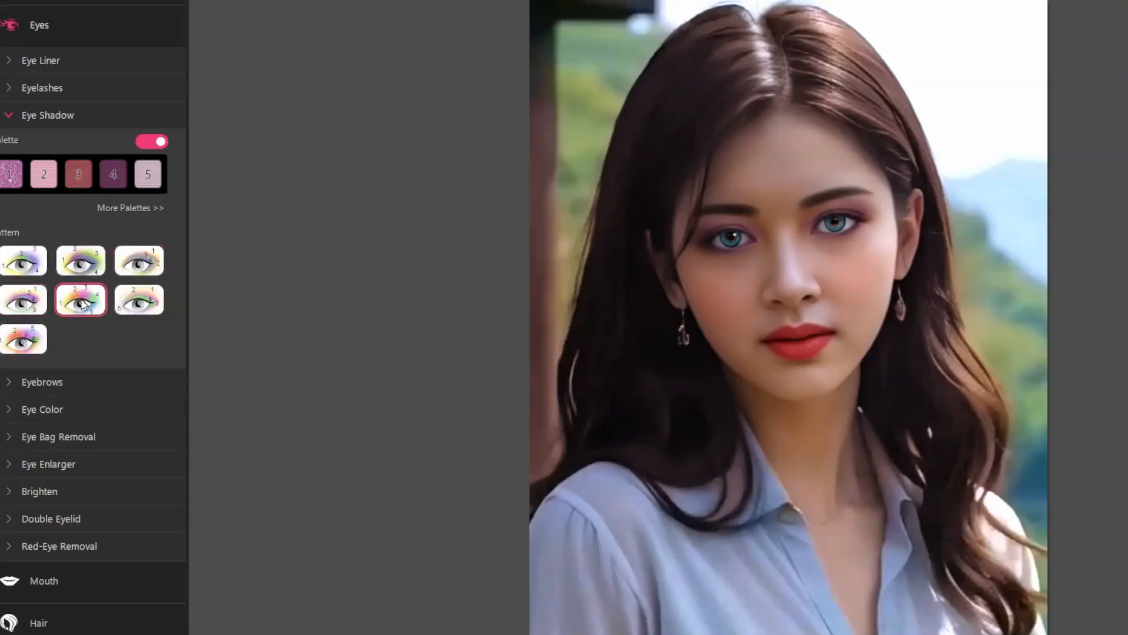
{"action": "left_click", "coordinate": [92, 266]}
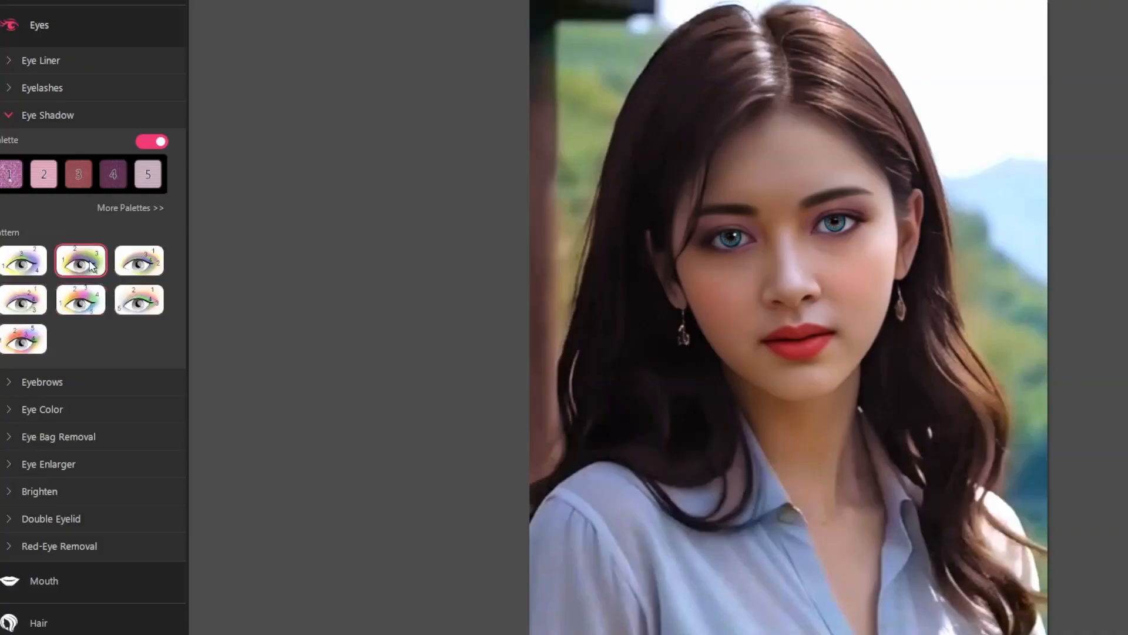
{"action": "left_click", "coordinate": [140, 303]}
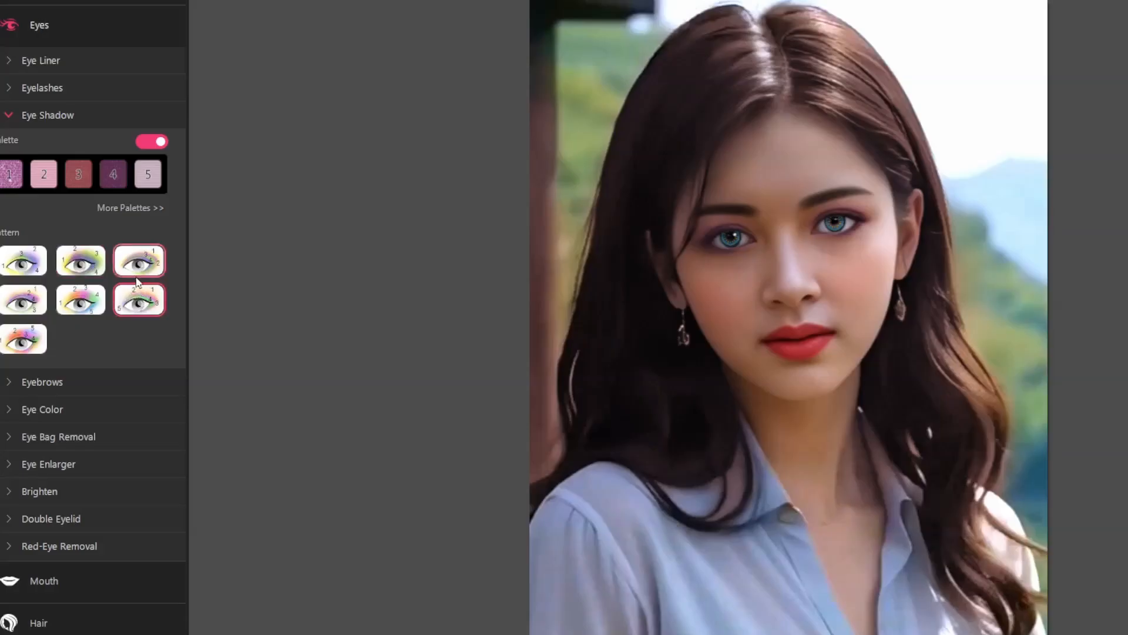
{"action": "left_click", "coordinate": [12, 115]}
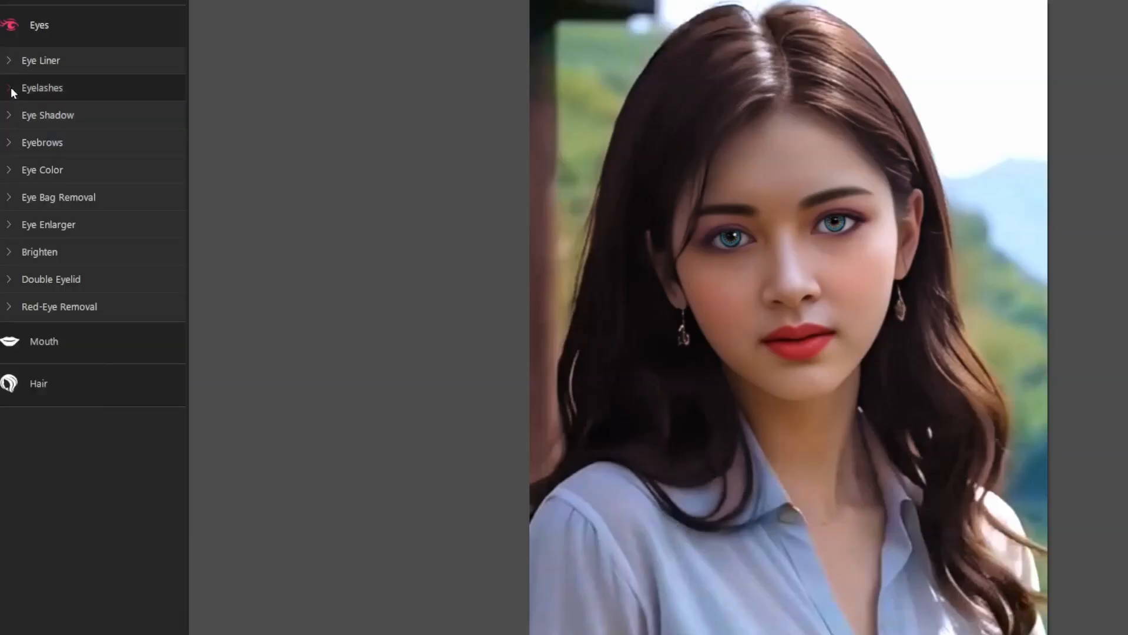
Step: Try magenta mascara on the eyelashes, settle on the violet shade and set its strength to 100
{"action": "left_click", "coordinate": [11, 87]}
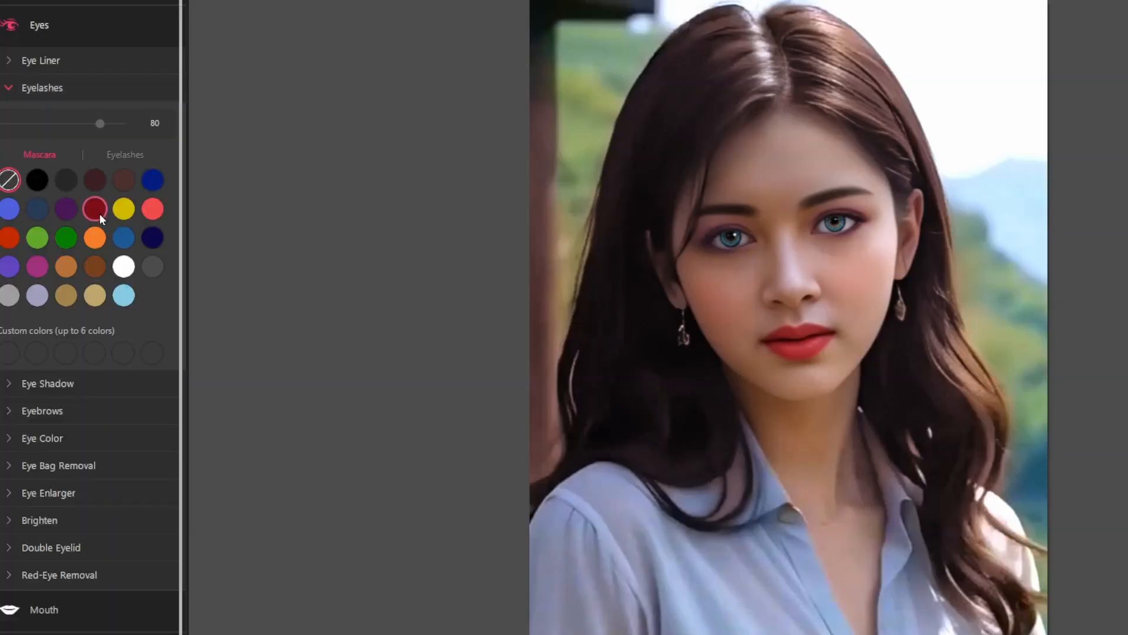
{"action": "left_click", "coordinate": [40, 270]}
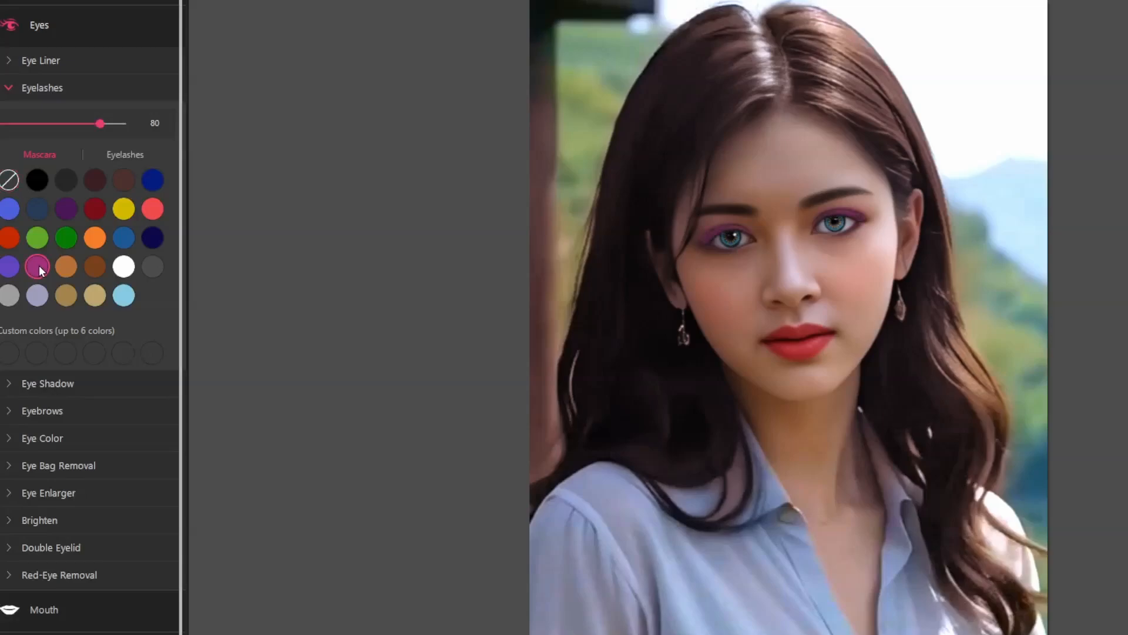
{"action": "left_click", "coordinate": [10, 267]}
{"action": "left_click_drag", "start_coordinate": [99, 125], "coordinate": [134, 133]}
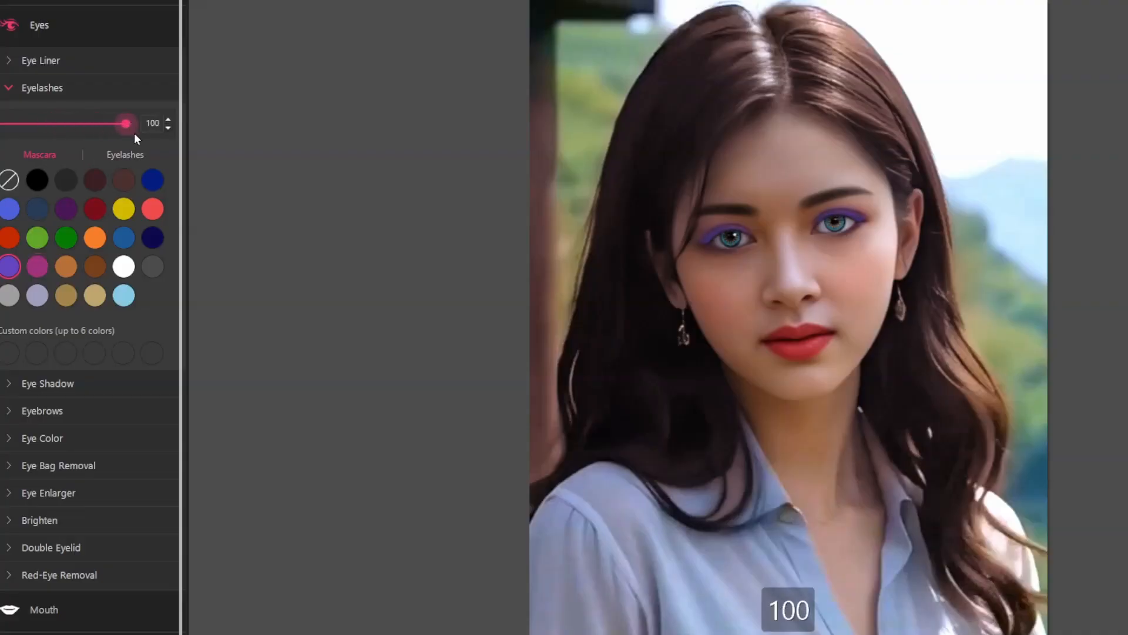
Step: Try several eyelash styles, apply the thin, sparse style with fine lower lashes, and set the eyelash strength to 78
{"action": "left_click", "coordinate": [122, 156]}
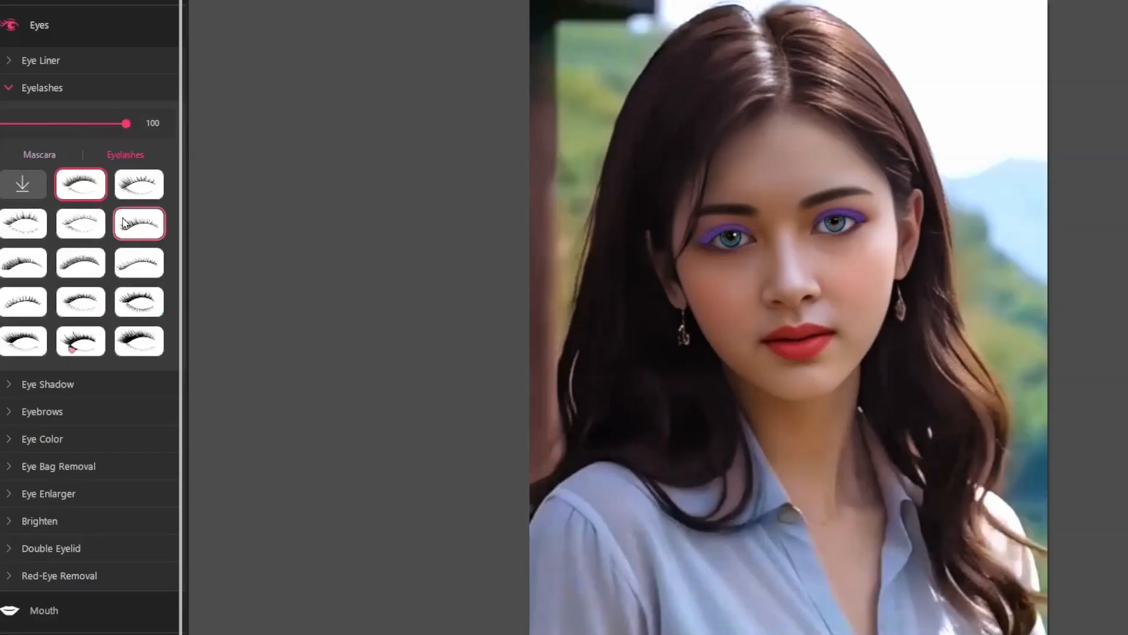
{"action": "left_click", "coordinate": [144, 191]}
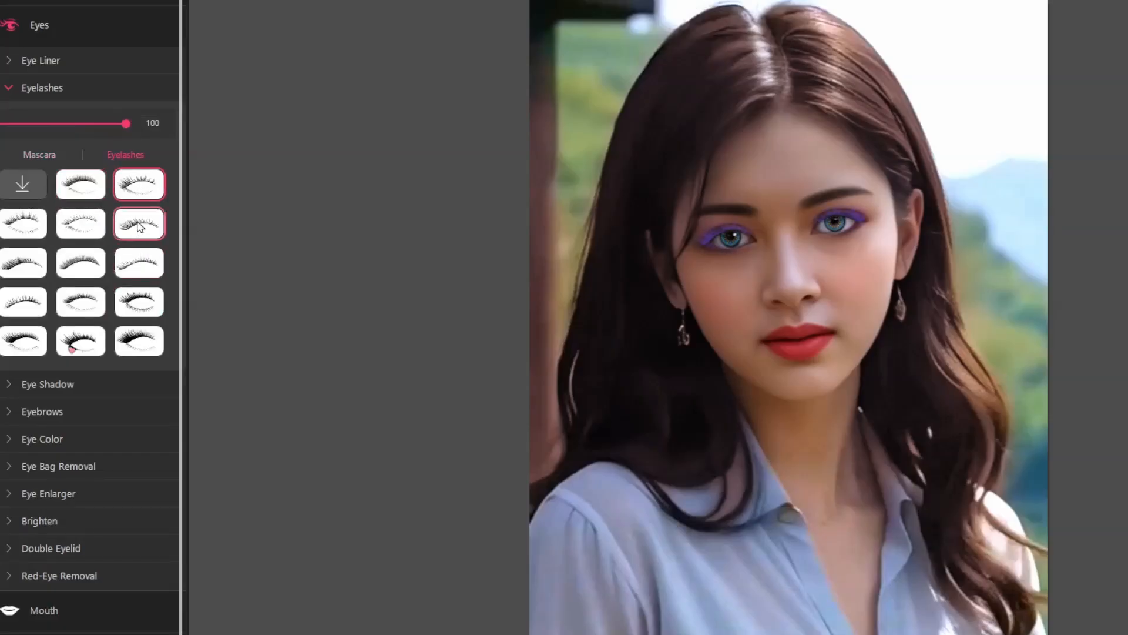
{"action": "left_click", "coordinate": [141, 227]}
{"action": "left_click", "coordinate": [95, 226]}
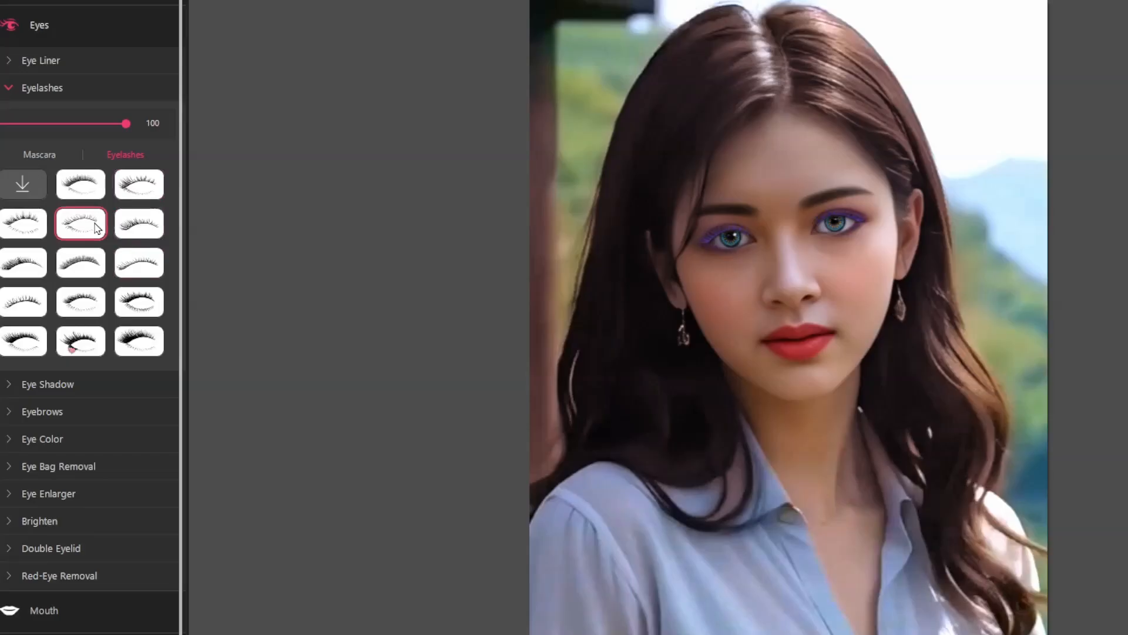
{"action": "left_click", "coordinate": [47, 162]}
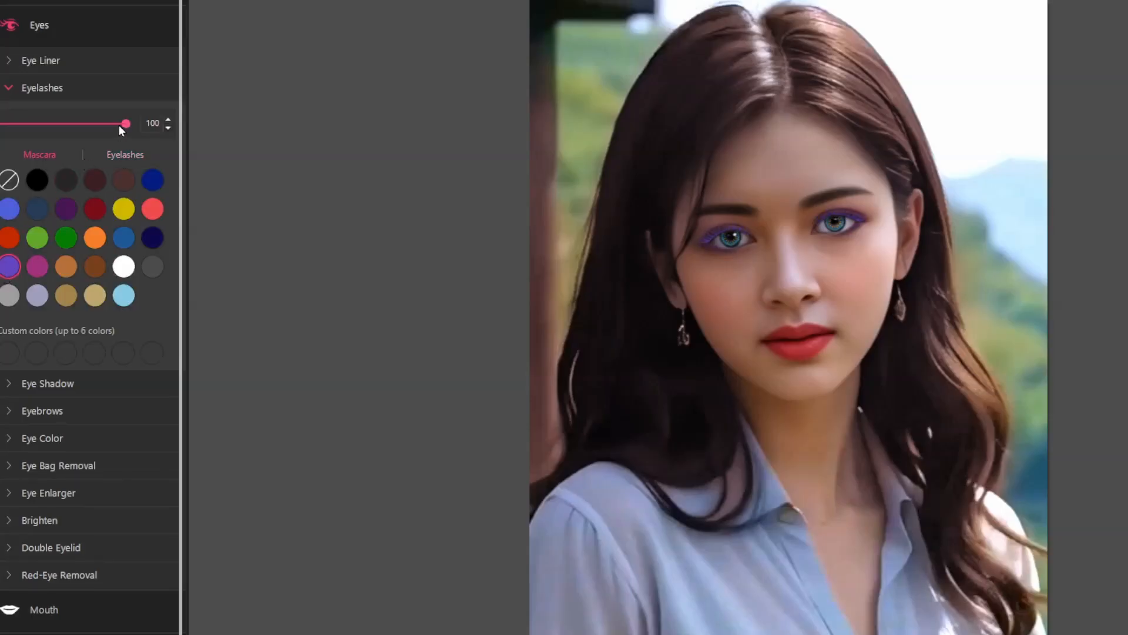
{"action": "left_click_drag", "start_coordinate": [123, 125], "coordinate": [96, 129]}
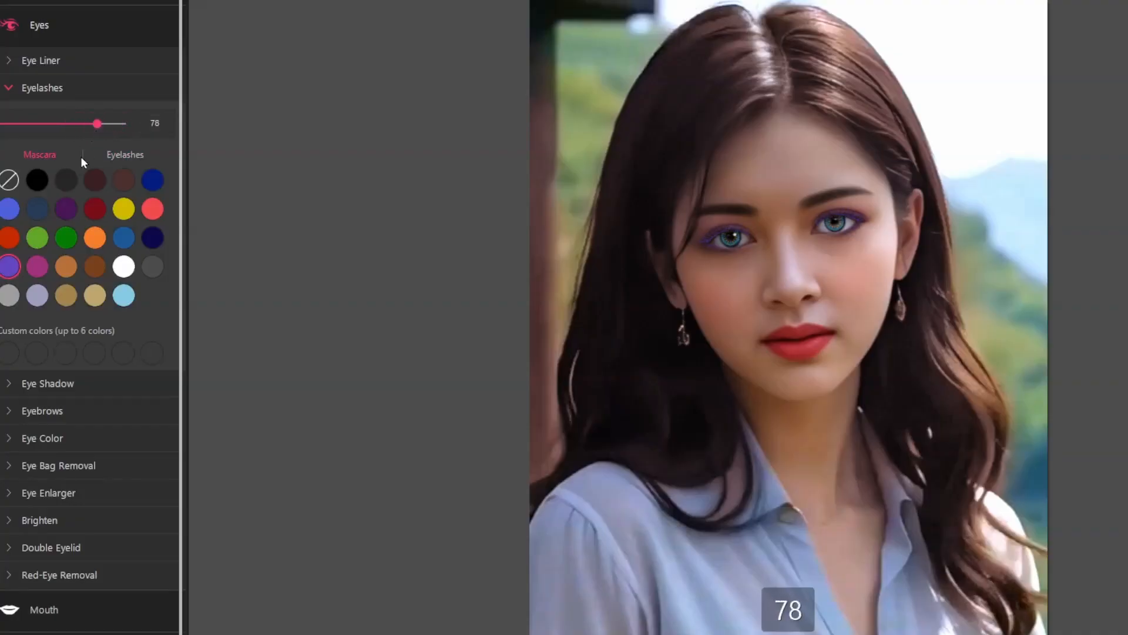
{"action": "left_click", "coordinate": [13, 89]}
Step: Apply black eye liner in the thin pattern outlining the whole eye and set its strength to 93
{"action": "left_click", "coordinate": [9, 65]}
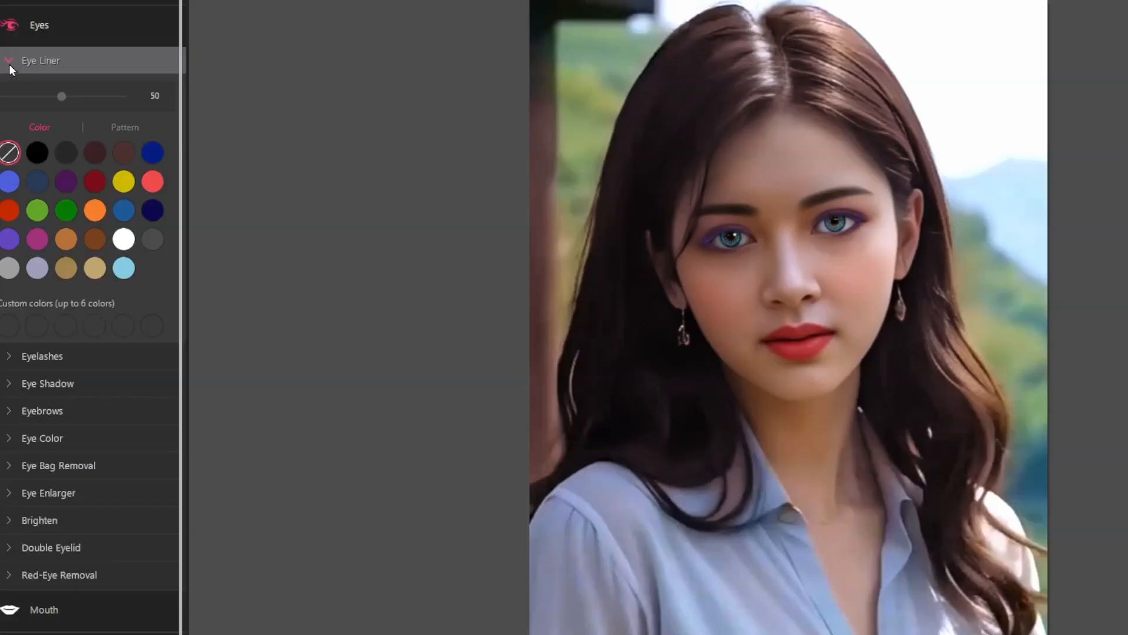
{"action": "left_click", "coordinate": [37, 153]}
{"action": "left_click", "coordinate": [122, 127]}
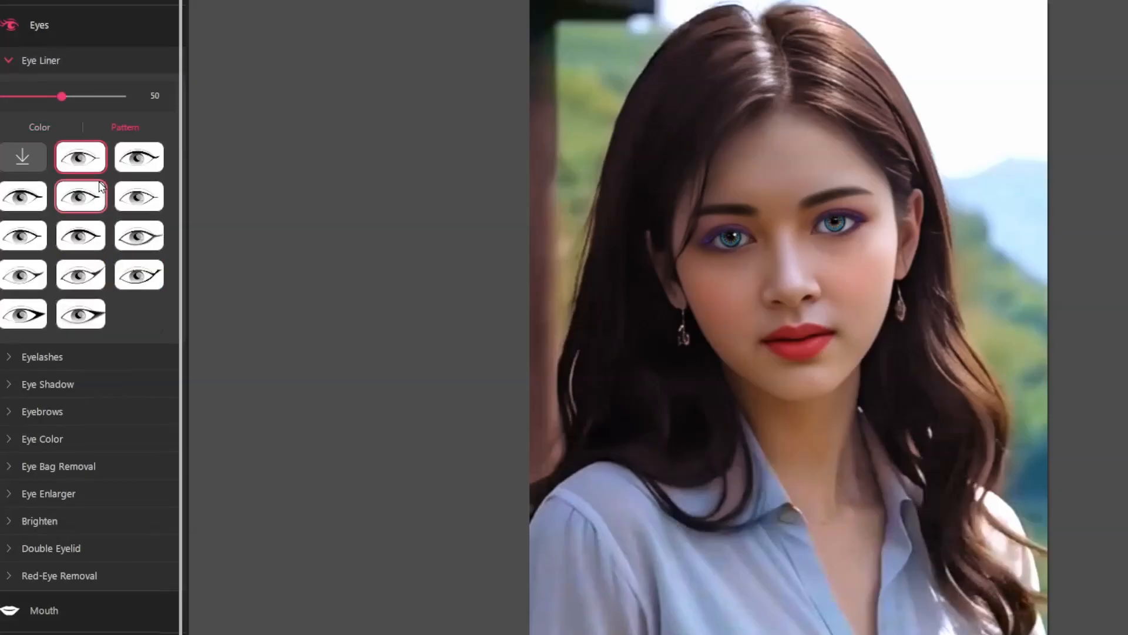
{"action": "left_click", "coordinate": [139, 162]}
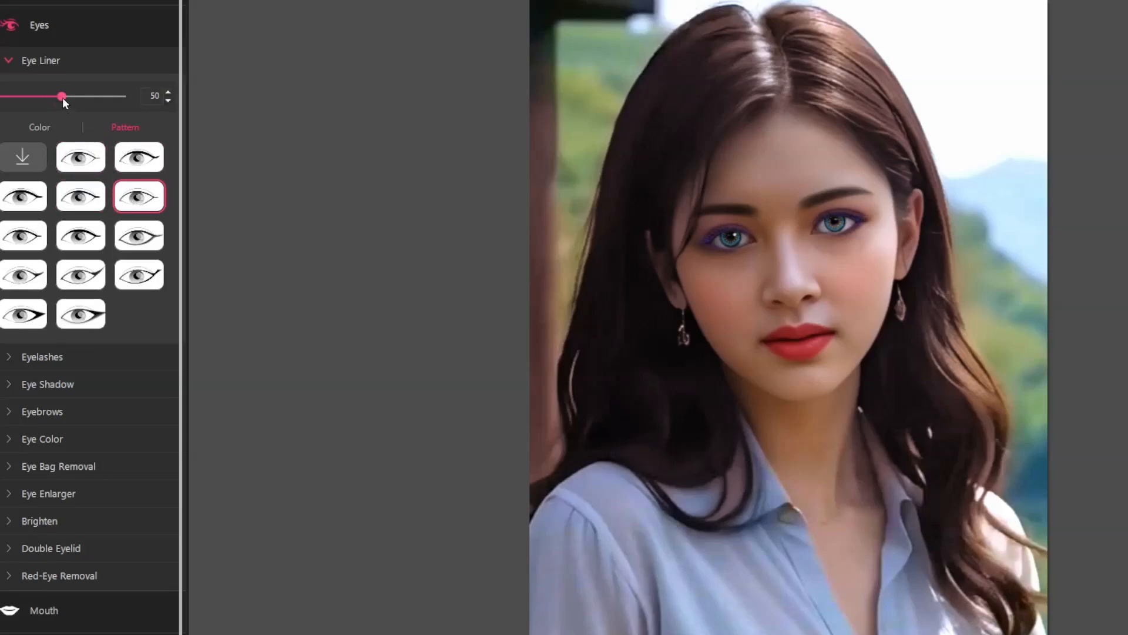
{"action": "left_click_drag", "start_coordinate": [62, 97], "coordinate": [119, 99]}
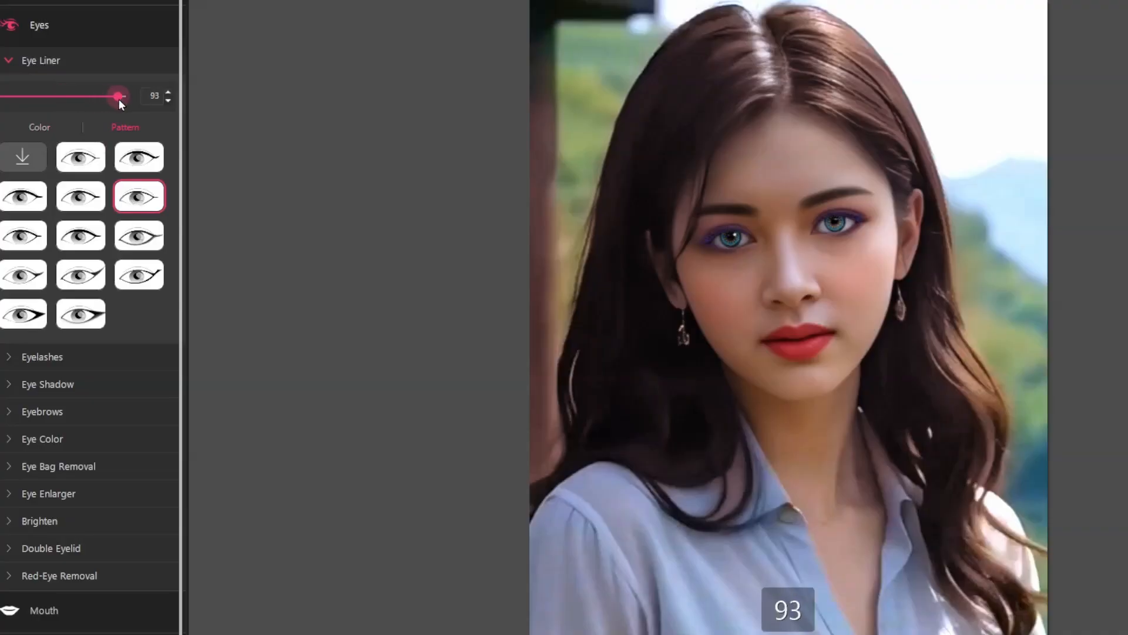
{"action": "left_click", "coordinate": [9, 64]}
{"action": "left_click", "coordinate": [18, 25]}
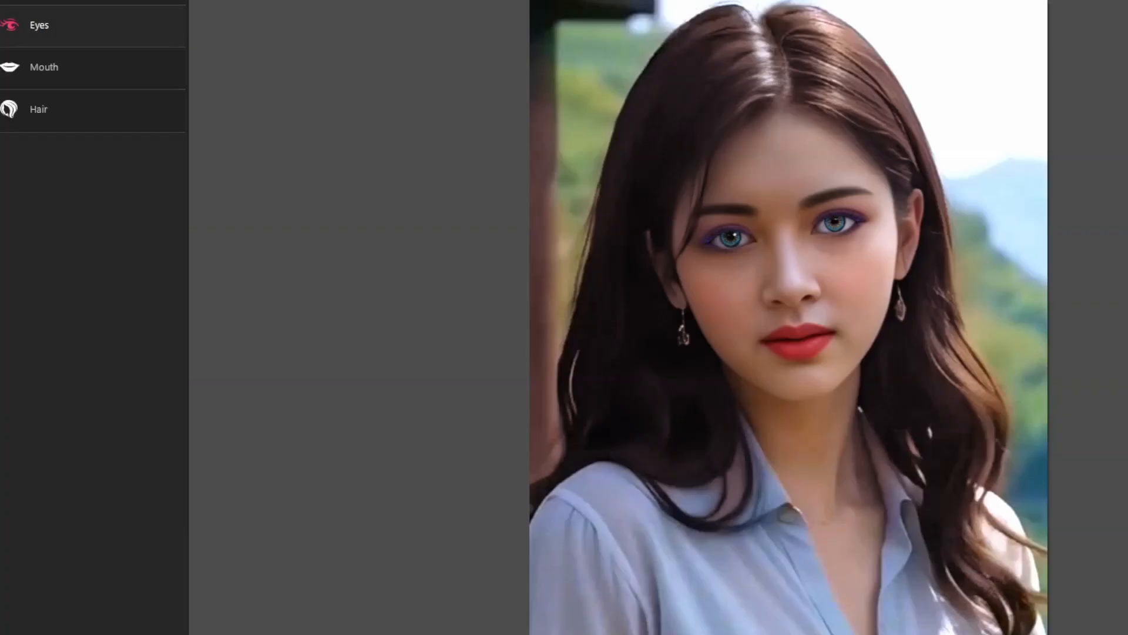
Step: Smooth the facial skin lightly by raising the Skin Smoothener to roughly a third of its range
{"action": "scroll", "coordinate": [94, 176], "scroll_direction": "up", "scroll_amount": 3}
{"action": "left_click", "coordinate": [9, 23]}
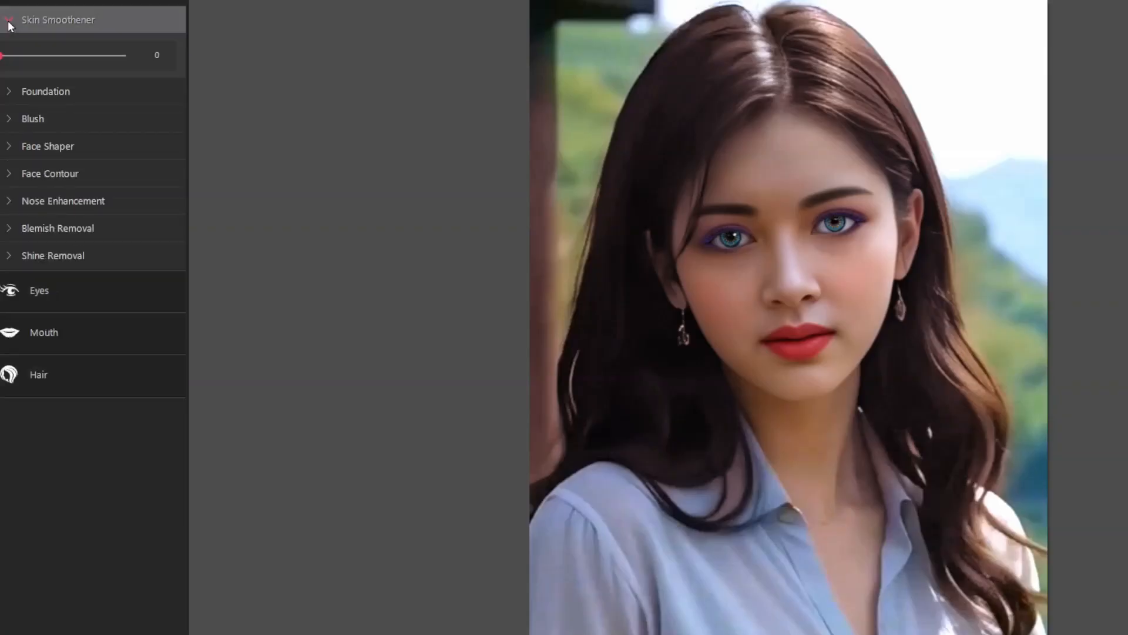
{"action": "left_click_drag", "start_coordinate": [1, 56], "coordinate": [39, 54]}
{"action": "left_click", "coordinate": [10, 21]}
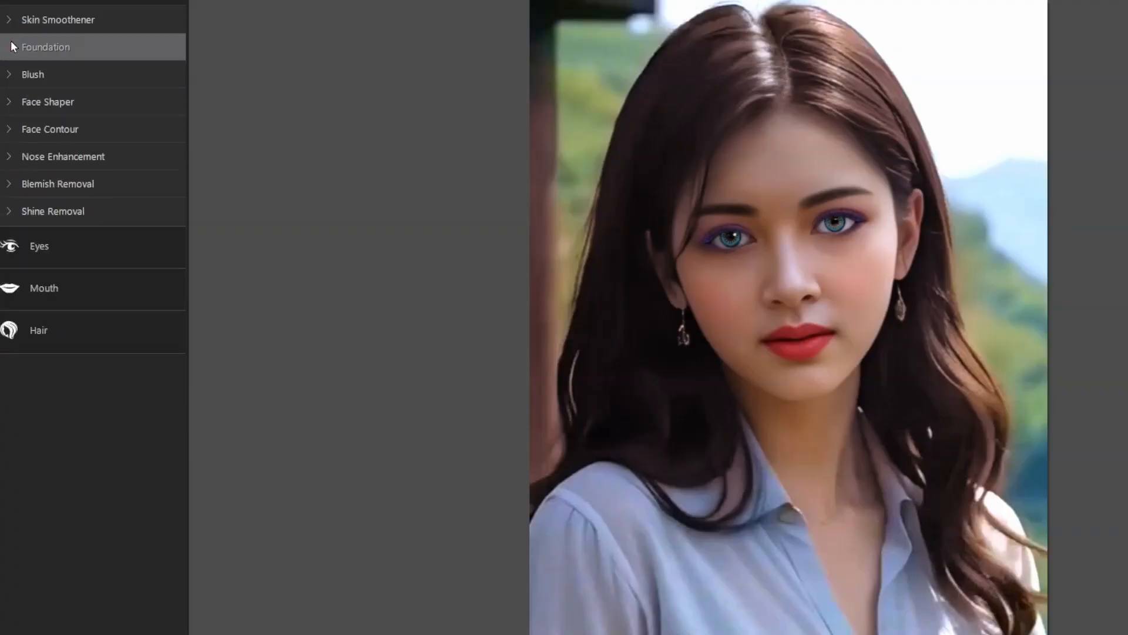
Step: Try the darkest brown and the light pink foundation, settle on the white shade and set its strength to roughly two thirds
{"action": "left_click", "coordinate": [24, 49]}
{"action": "left_click", "coordinate": [66, 198]}
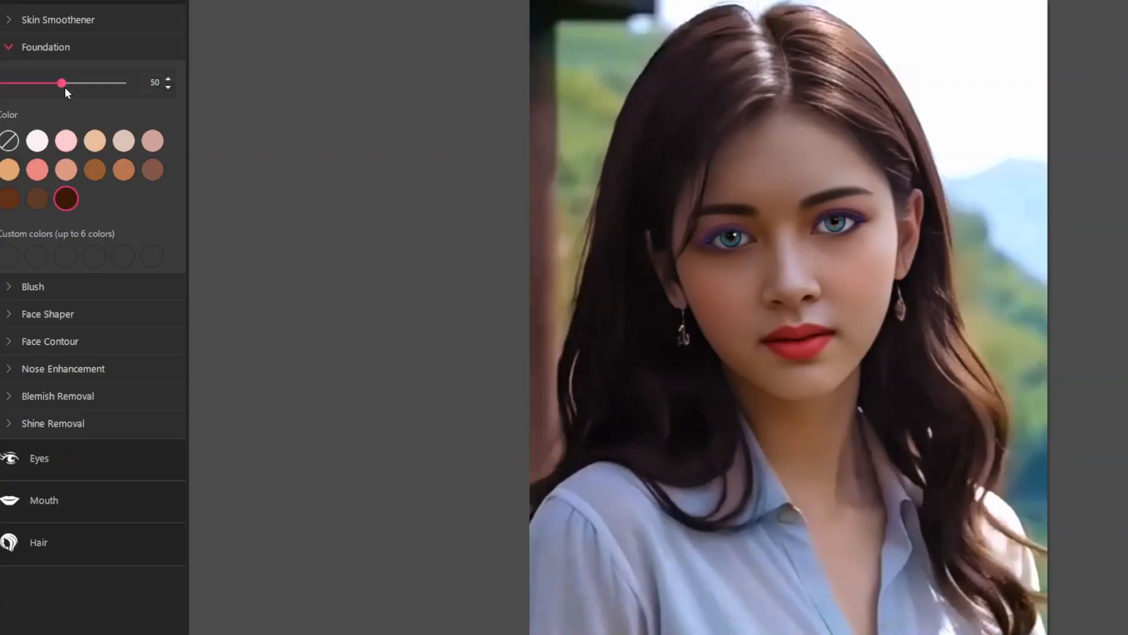
{"action": "left_click_drag", "start_coordinate": [62, 84], "coordinate": [108, 85]}
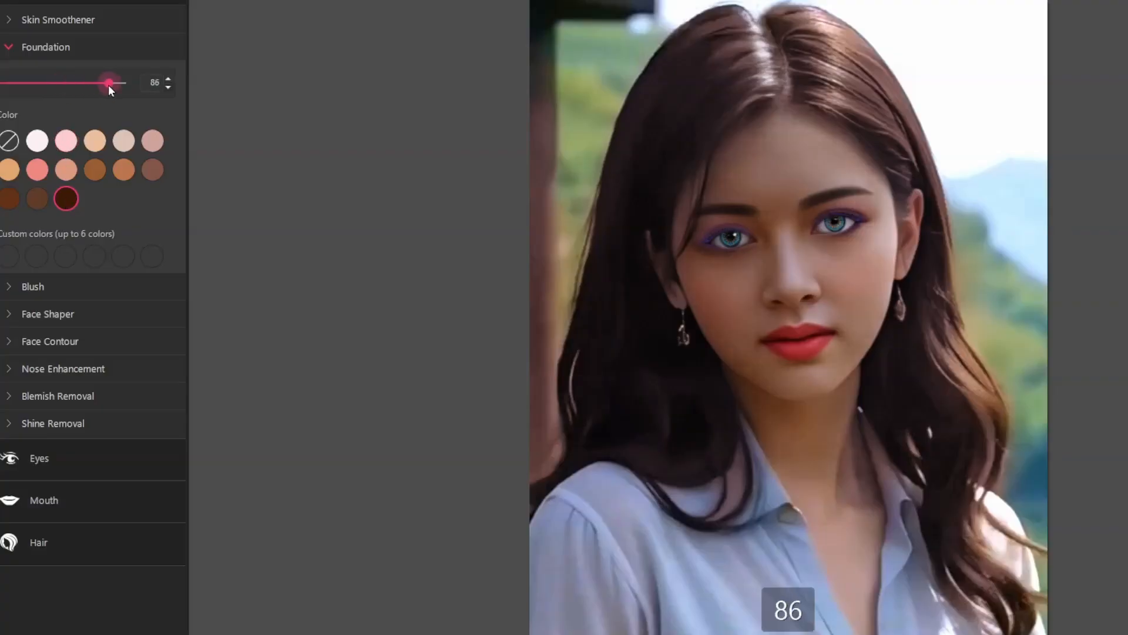
{"action": "left_click", "coordinate": [65, 142]}
{"action": "left_click_drag", "start_coordinate": [107, 86], "coordinate": [47, 94]}
{"action": "left_click", "coordinate": [38, 142]}
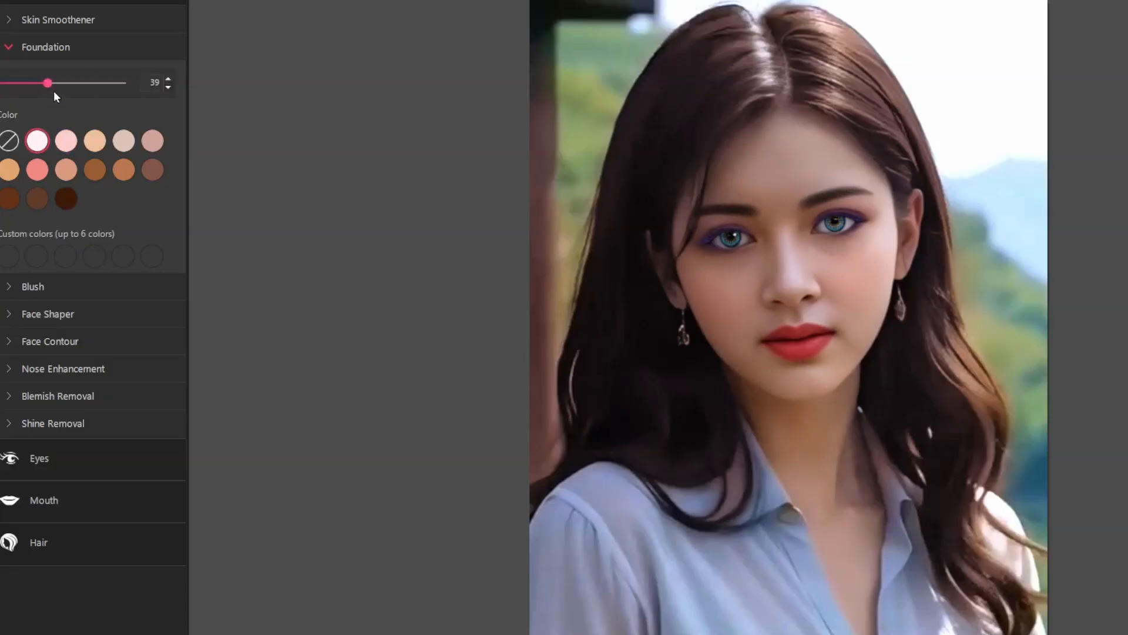
{"action": "left_click_drag", "start_coordinate": [48, 83], "coordinate": [87, 89]}
{"action": "left_click", "coordinate": [11, 49]}
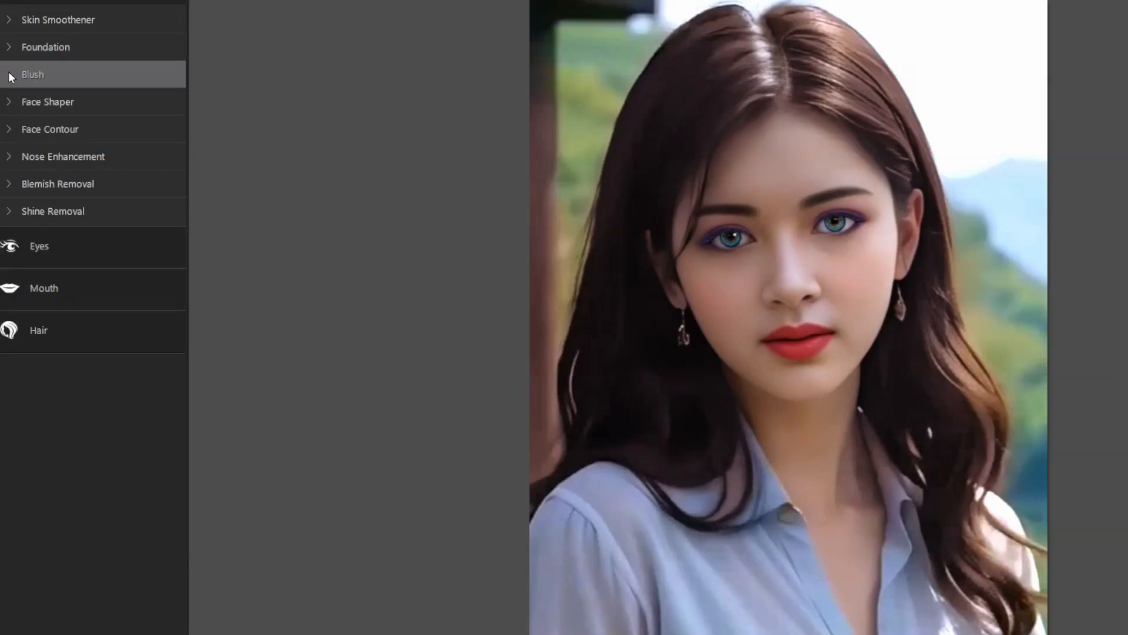
Step: Apply rose-red blush at strength 100, compare the cheek patterns and settle on the fourth, spread along the outer cheeks
{"action": "left_click", "coordinate": [9, 72]}
{"action": "left_click", "coordinate": [144, 196]}
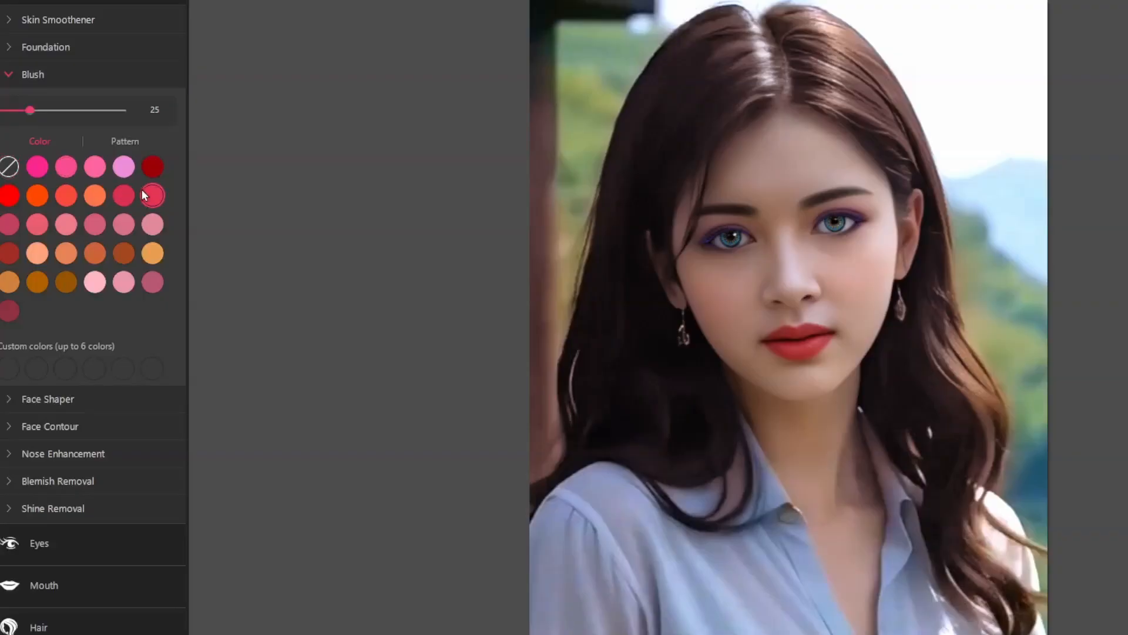
{"action": "left_click", "coordinate": [133, 142]}
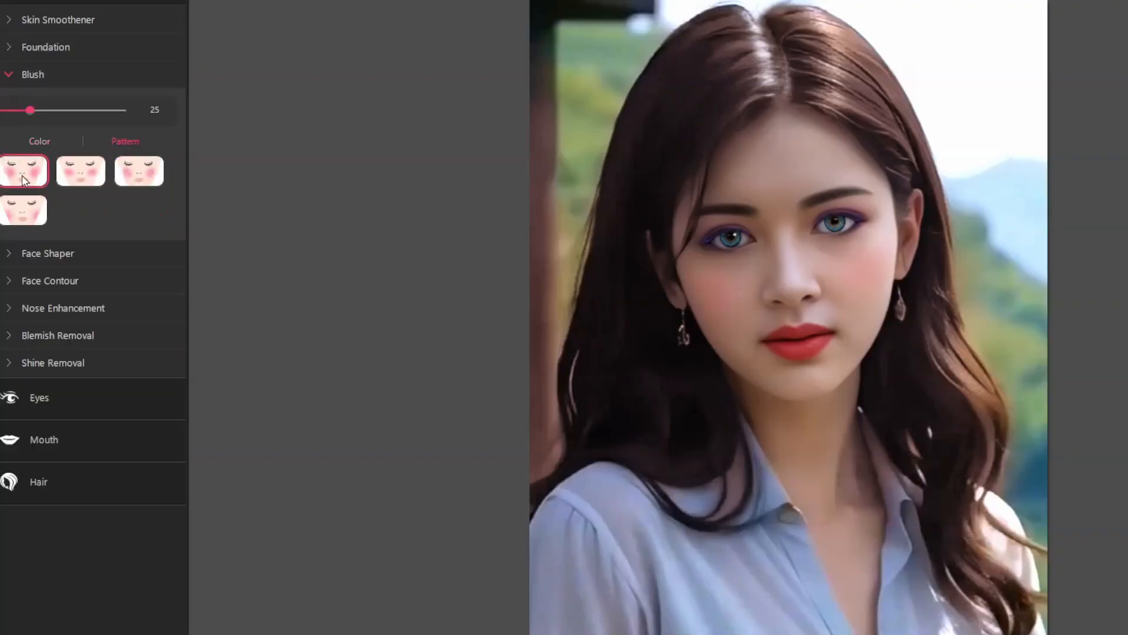
{"action": "left_click_drag", "start_coordinate": [30, 112], "coordinate": [131, 115]}
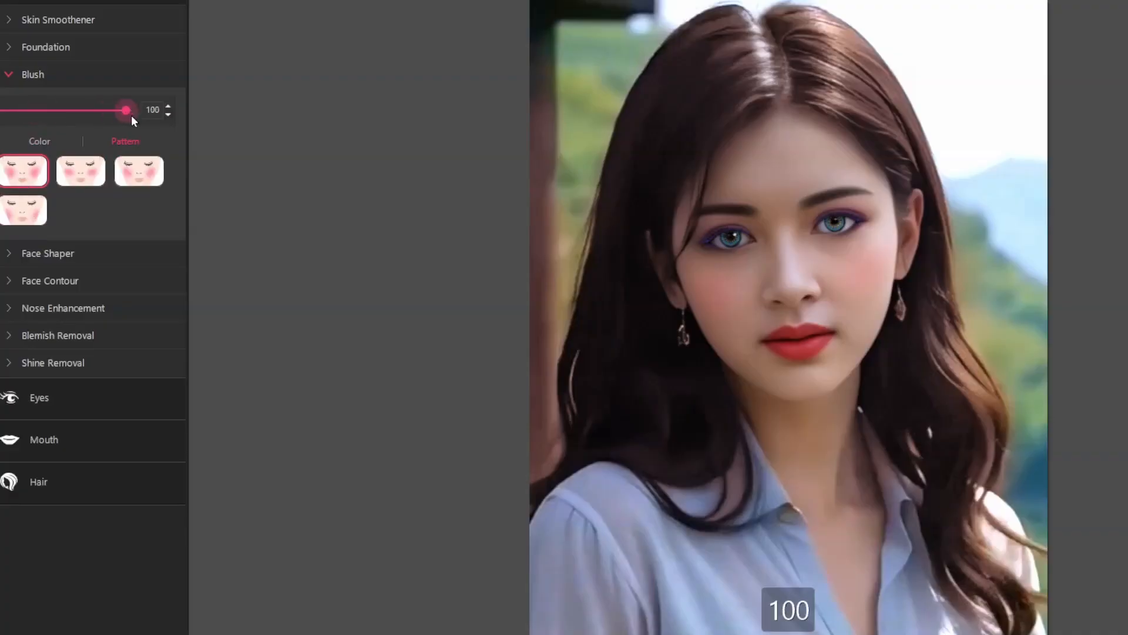
{"action": "left_click", "coordinate": [141, 175]}
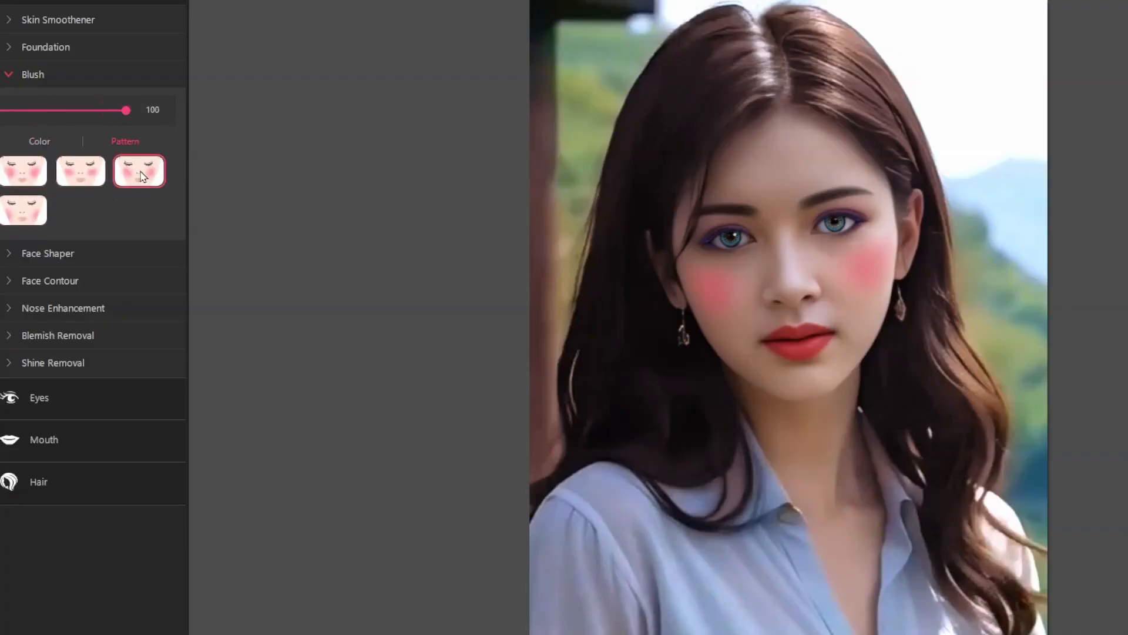
{"action": "left_click", "coordinate": [16, 216]}
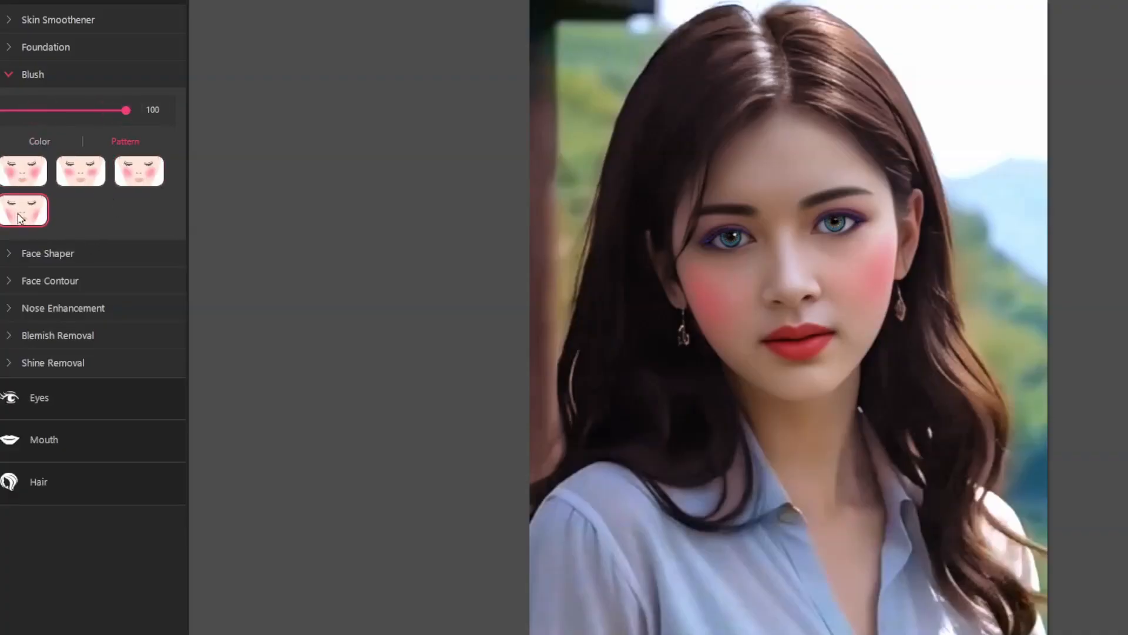
{"action": "left_click", "coordinate": [6, 80]}
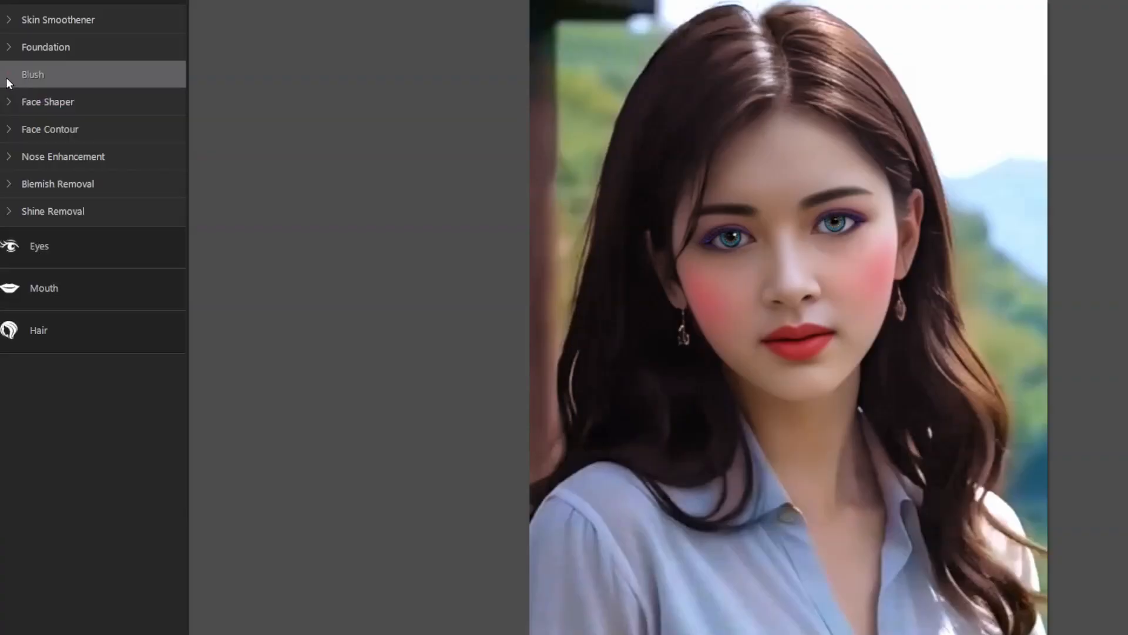
Step: Slim the face slightly by setting the Face Shaper to 15
{"action": "left_click", "coordinate": [14, 101]}
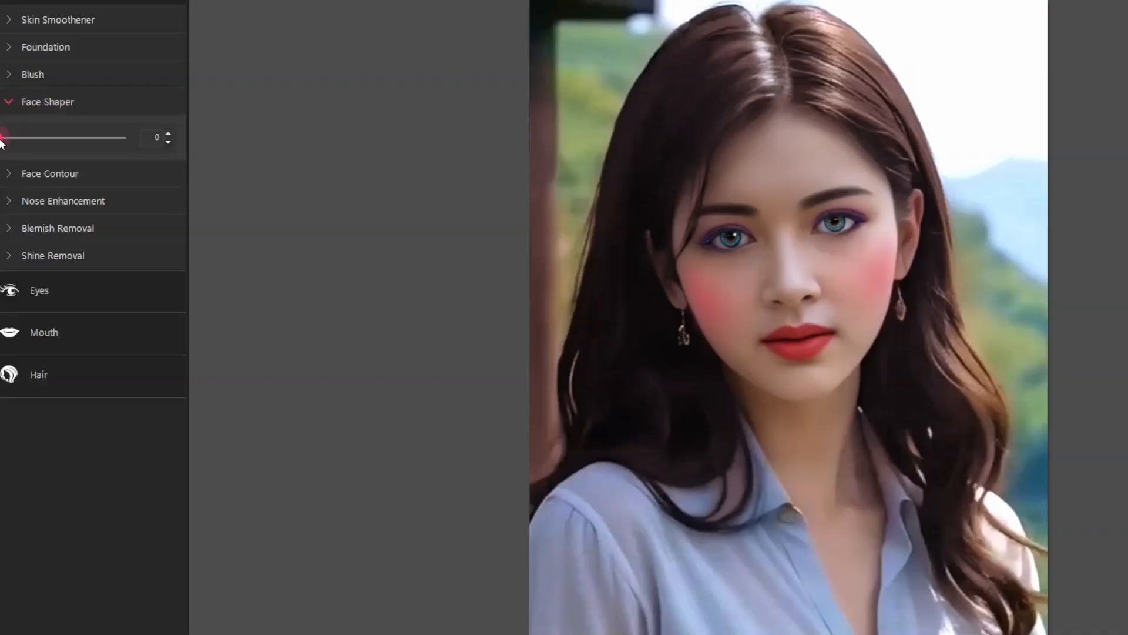
{"action": "left_click_drag", "start_coordinate": [2, 139], "coordinate": [18, 139]}
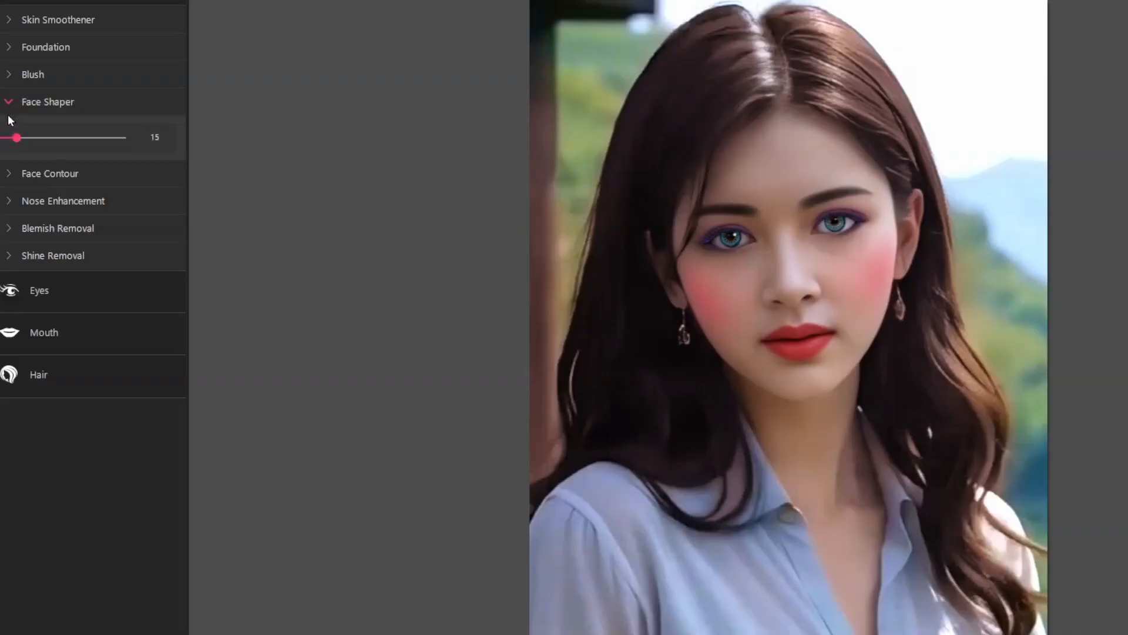
{"action": "left_click", "coordinate": [10, 112]}
Step: Apply the fifth Face Contour pattern, with shaded forehead and cheeks and highlights under the eyes
{"action": "left_click", "coordinate": [11, 128]}
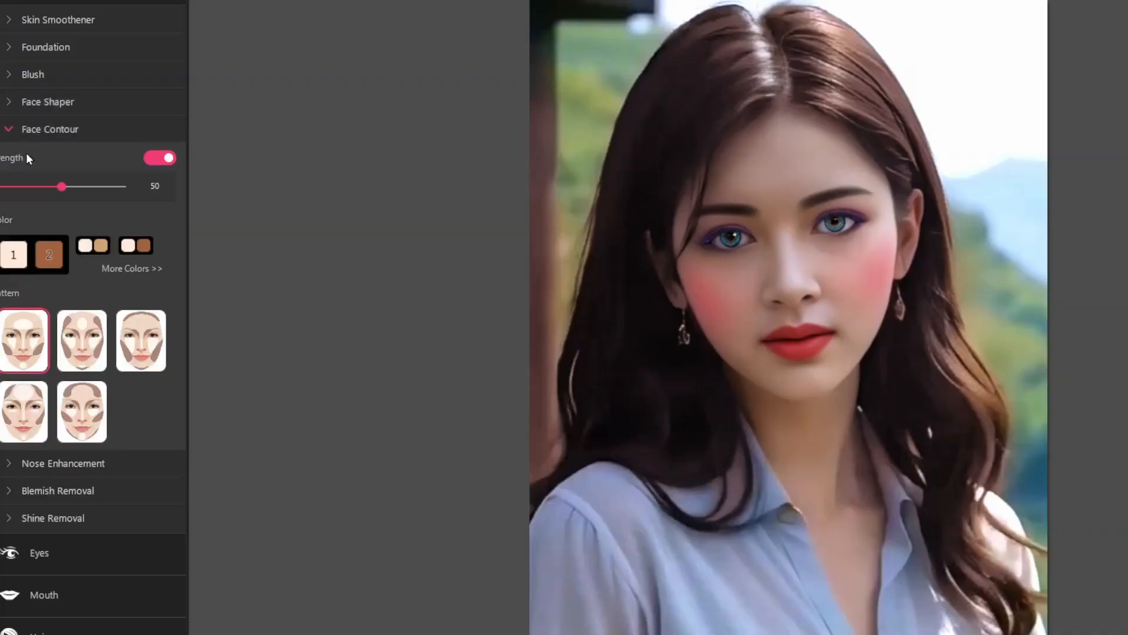
{"action": "left_click", "coordinate": [85, 427]}
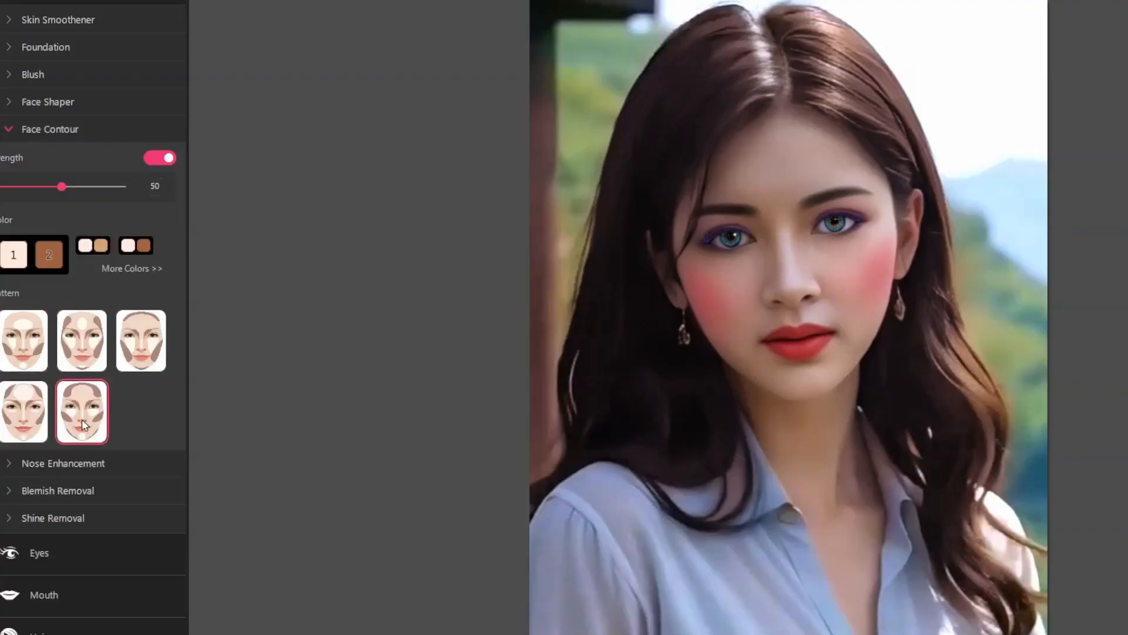
{"action": "left_click", "coordinate": [9, 131]}
Step: Refine the nose subtly by setting Nose Enhancement to 9
{"action": "left_click", "coordinate": [8, 161]}
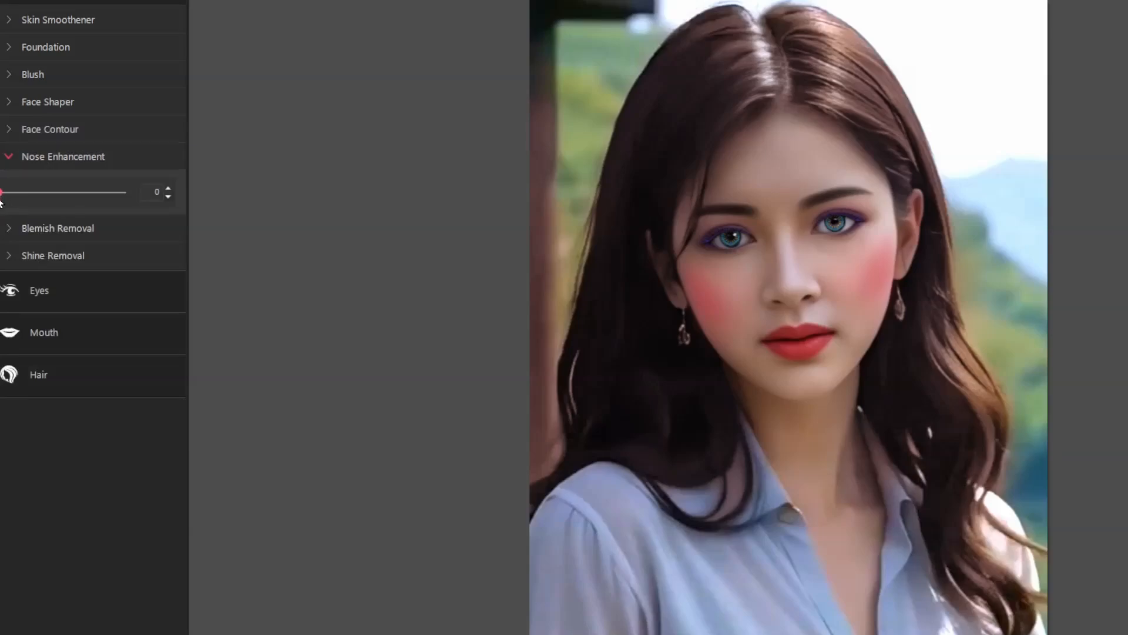
{"action": "mouse_move", "coordinate": [1, 193]}
{"action": "left_mouse_down"}
{"action": "mouse_move", "coordinate": [16, 200]}
{"action": "mouse_move", "coordinate": [8, 194]}
{"action": "left_mouse_up"}
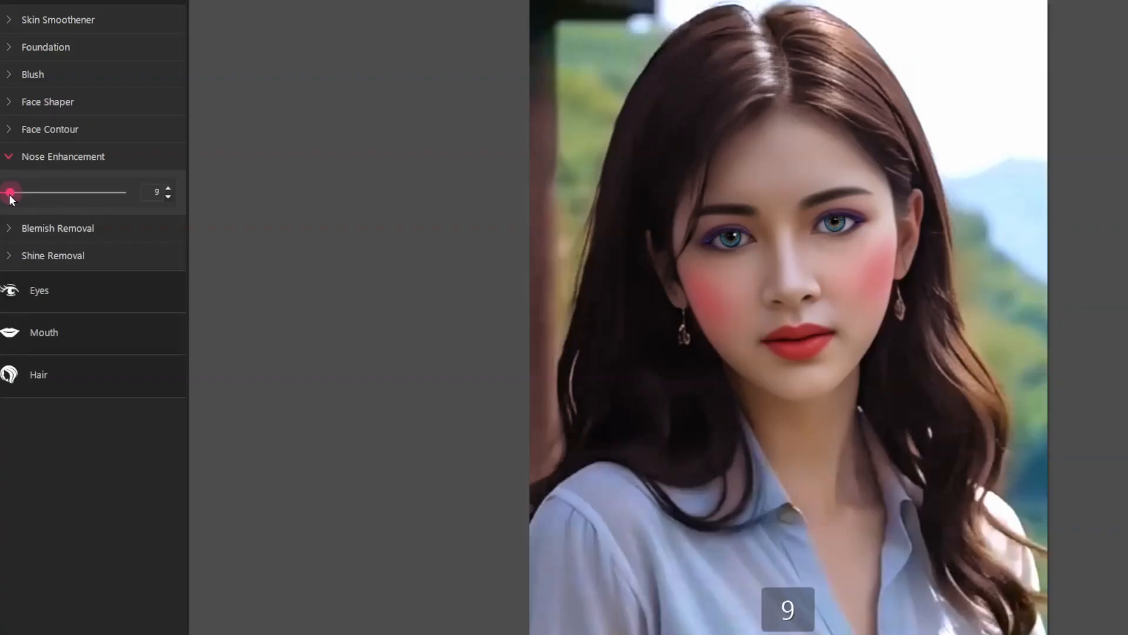
{"action": "left_click", "coordinate": [9, 161]}
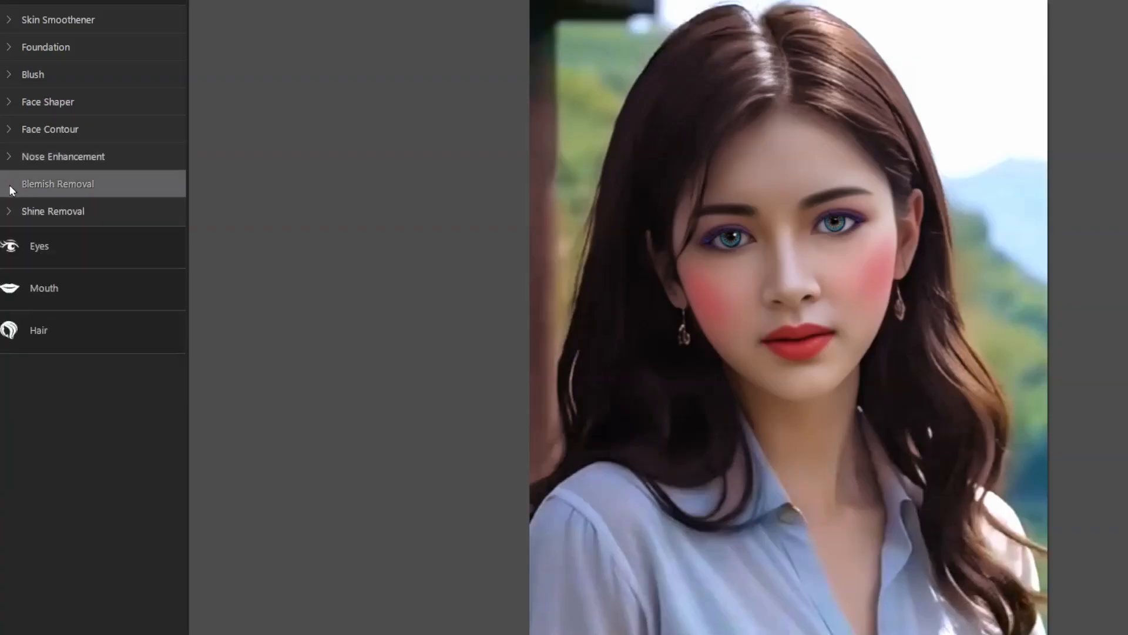
Step: Reduce the facial shine by setting Shine Removal to 10 and finish the face adjustments
{"action": "left_click", "coordinate": [9, 184]}
{"action": "left_click", "coordinate": [7, 190]}
{"action": "left_click", "coordinate": [12, 210]}
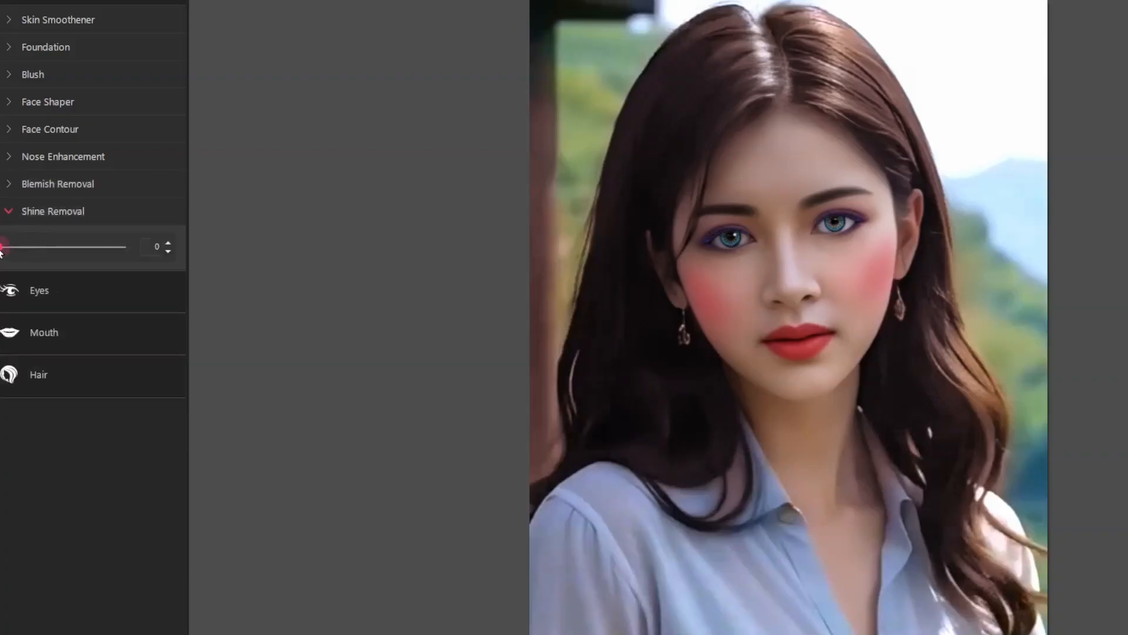
{"action": "left_click_drag", "start_coordinate": [2, 247], "coordinate": [10, 250]}
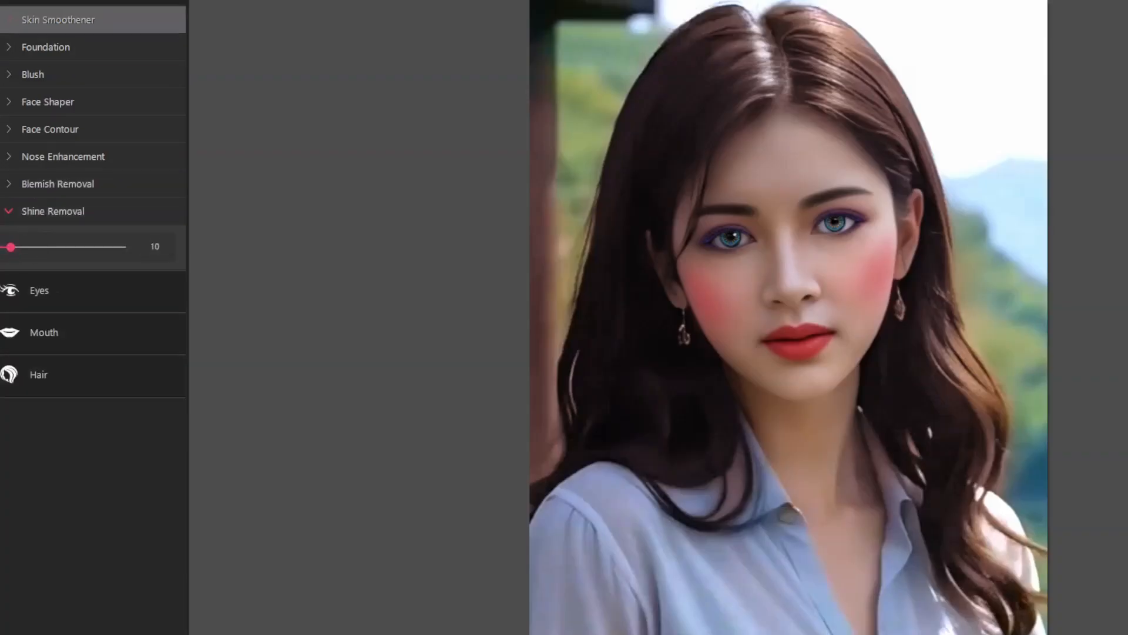
{"action": "left_click", "coordinate": [5, 1]}
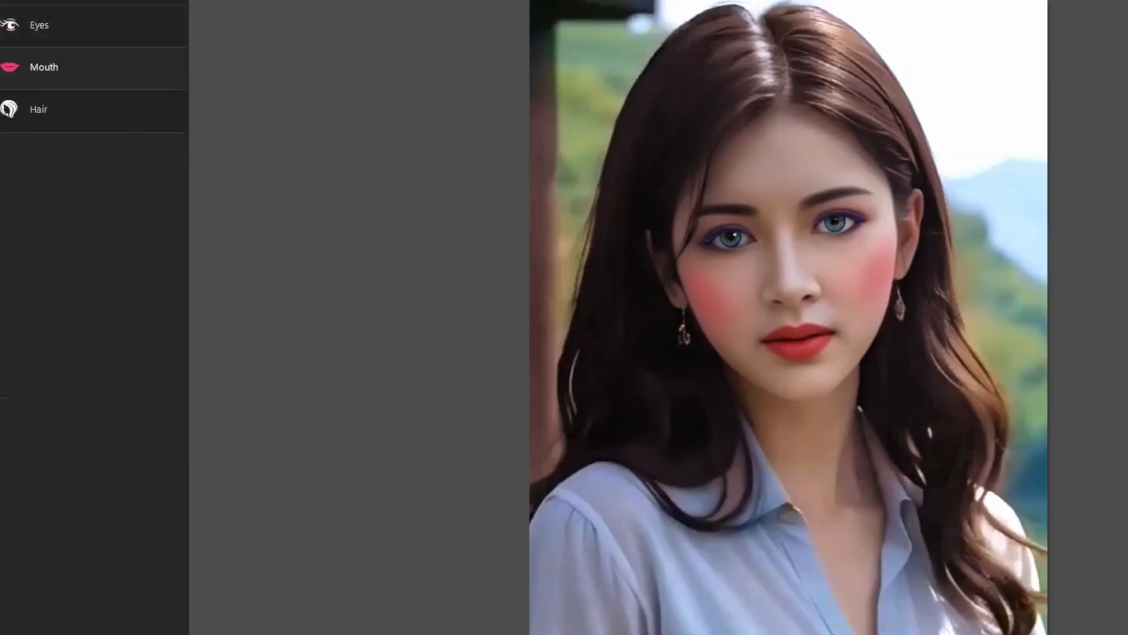
Step: Remove the bags under the eyes by setting Eye Bag Removal to 100
{"action": "left_click", "coordinate": [8, 27]}
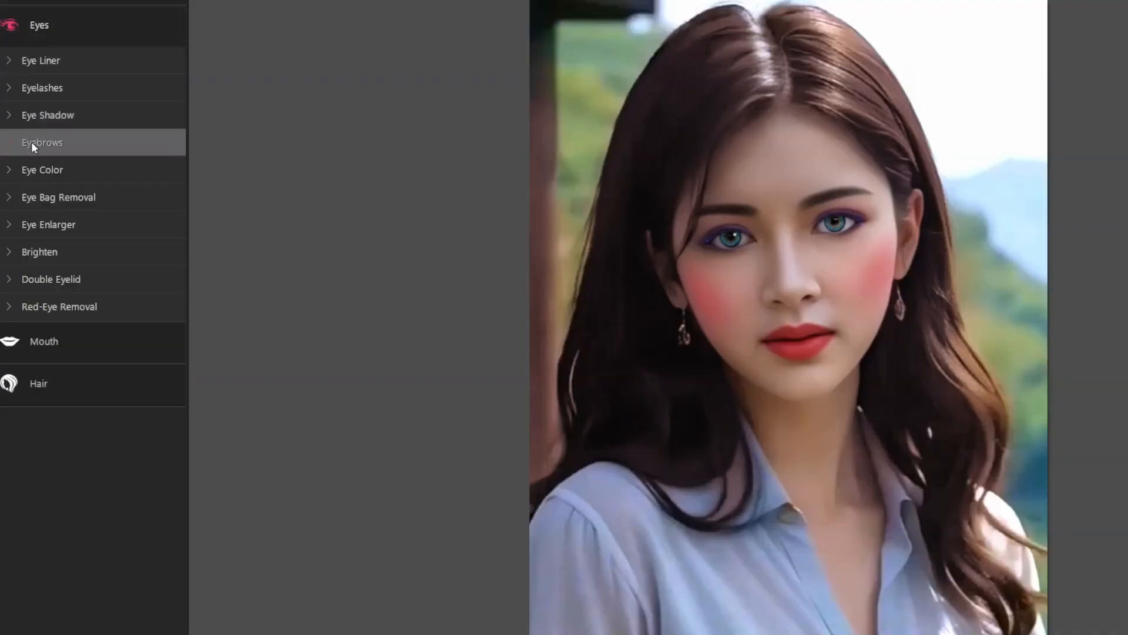
{"action": "left_click", "coordinate": [10, 201]}
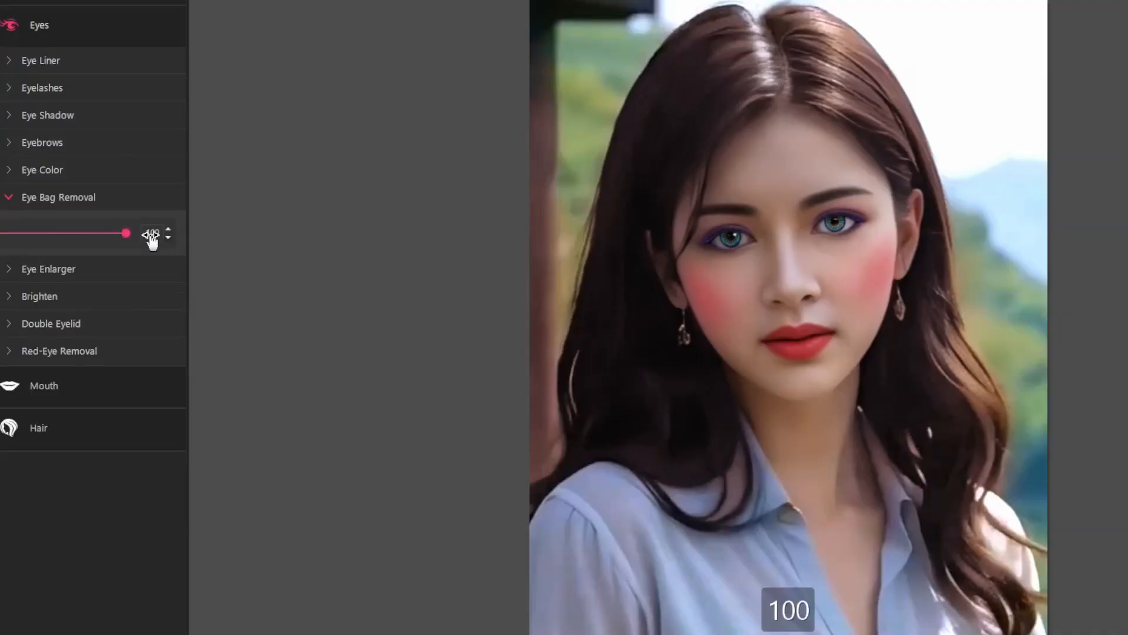
{"action": "left_click", "coordinate": [10, 198]}
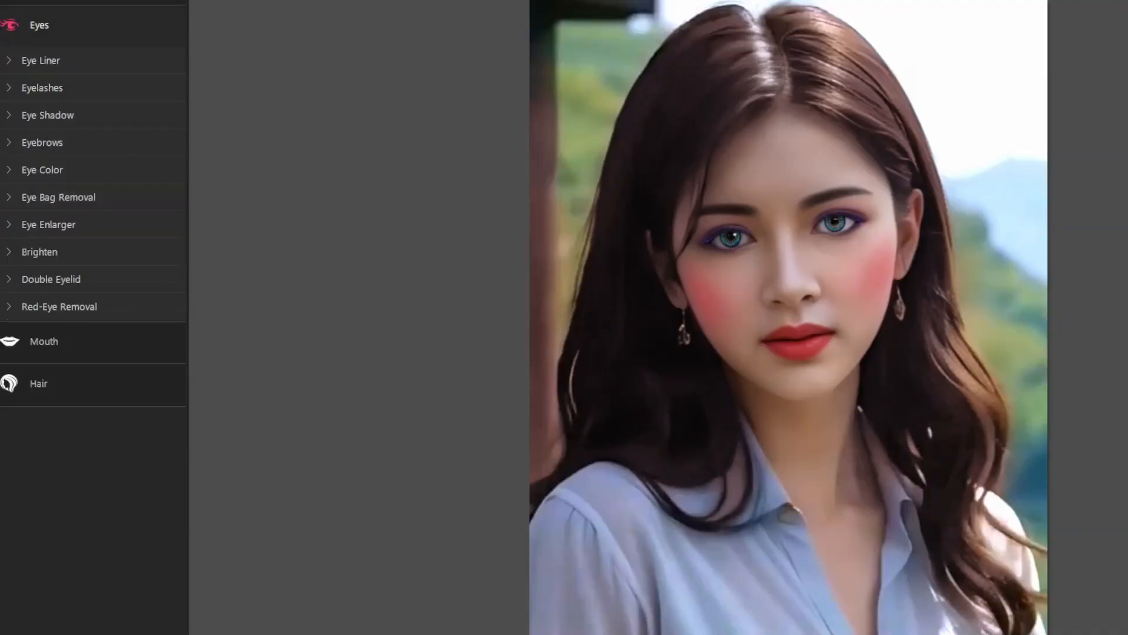
{"action": "left_click", "coordinate": [8, 25]}
{"action": "scroll", "coordinate": [789, 322], "scroll_direction": "down", "scroll_amount": 1}
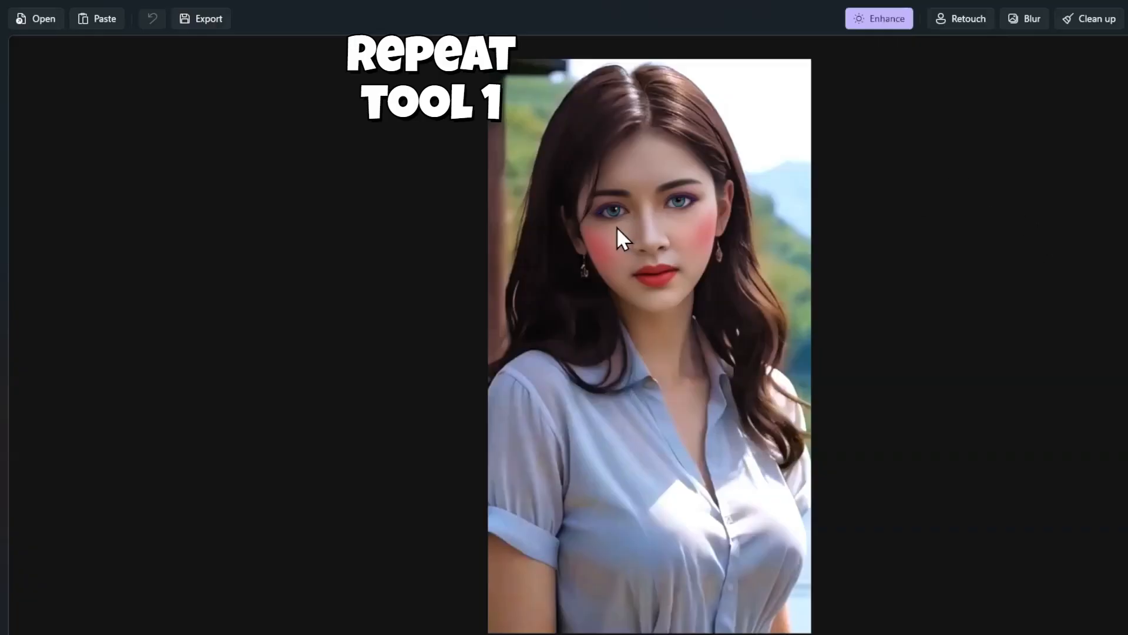
Step: Switch to the first photo enhancement tool, apply color tuning to the made-up portrait and compare it with the original
{"action": "scroll", "coordinate": [617, 228], "scroll_direction": "up", "scroll_amount": 4}
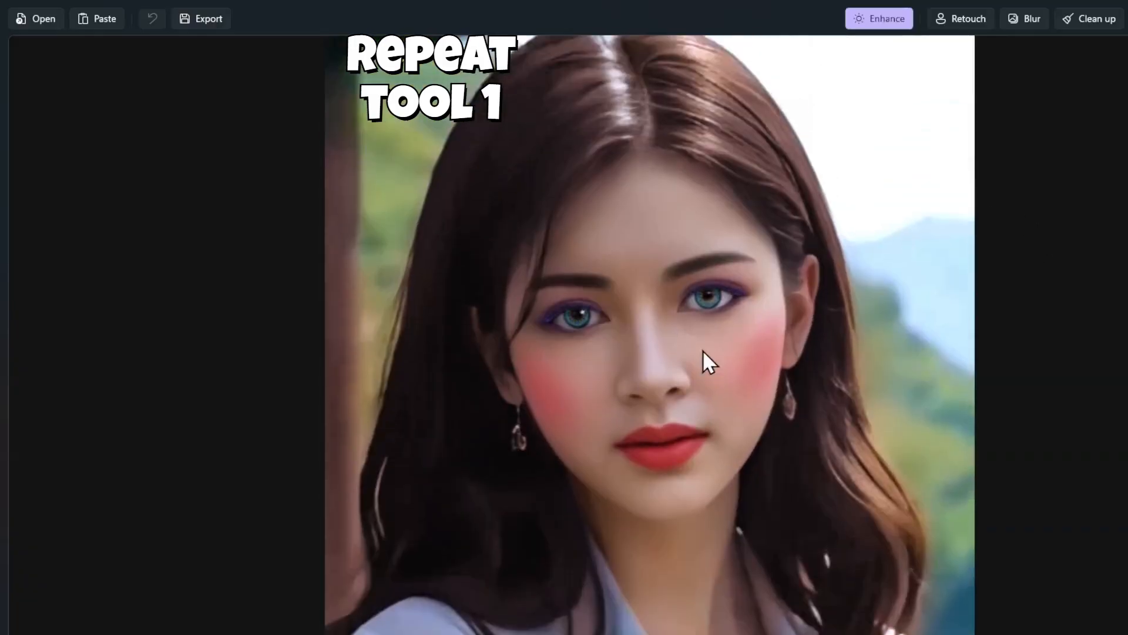
{"action": "left_click_drag", "start_coordinate": [703, 350], "coordinate": [703, 356]}
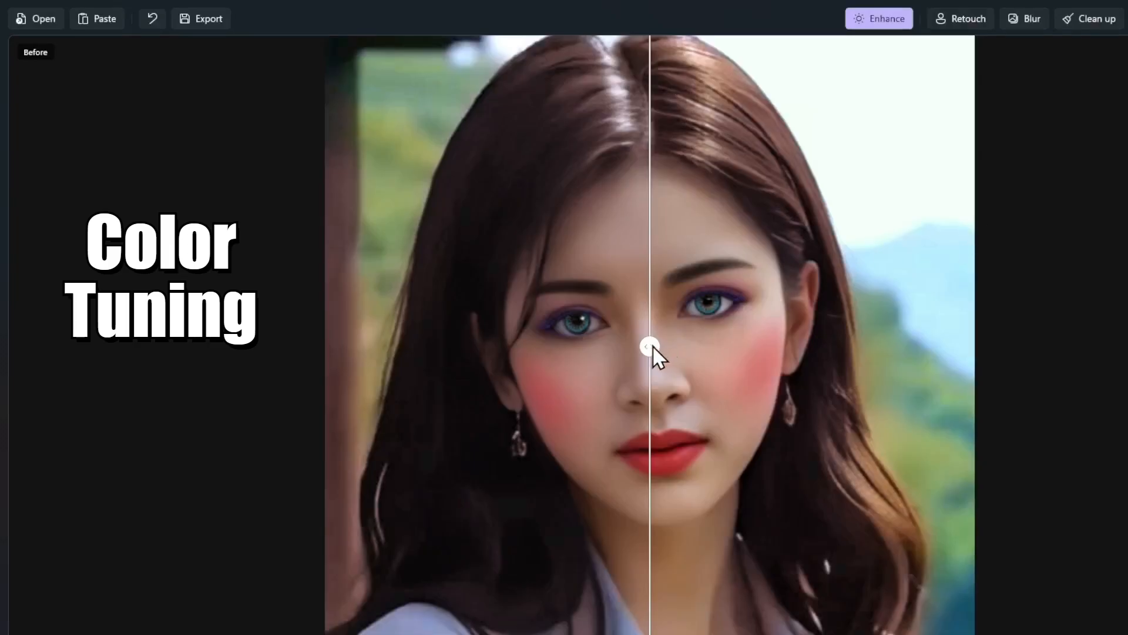
{"action": "left_click_drag", "start_coordinate": [652, 344], "coordinate": [393, 346]}
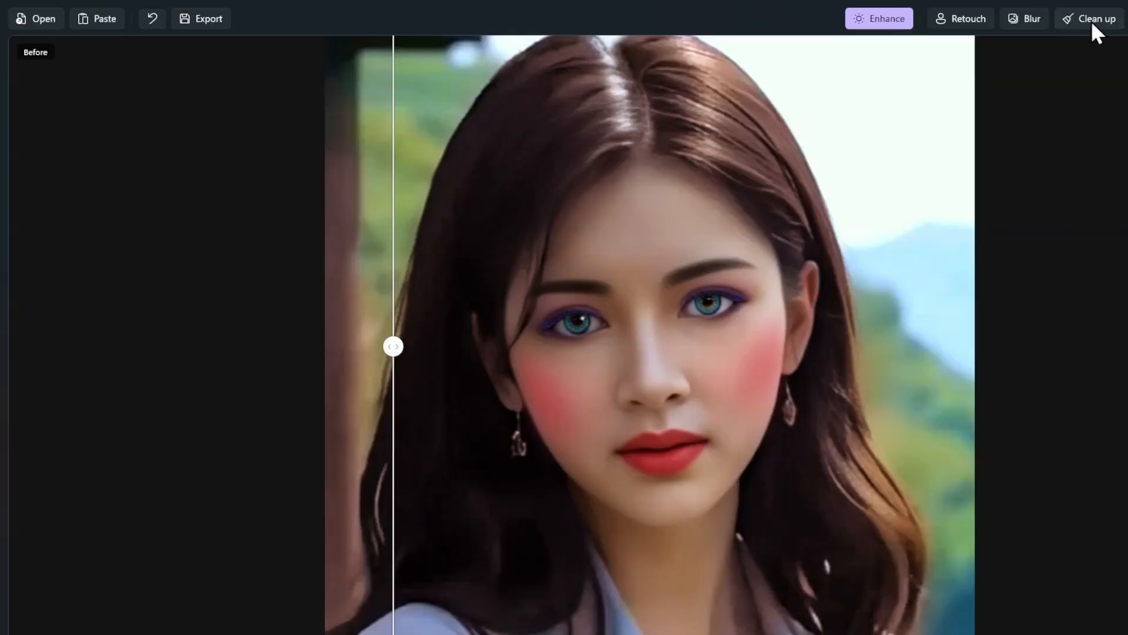
Step: Retouch the face with AI restore at about 40% and light skin smoothing, and compare the result with the original
{"action": "left_click", "coordinate": [978, 20]}
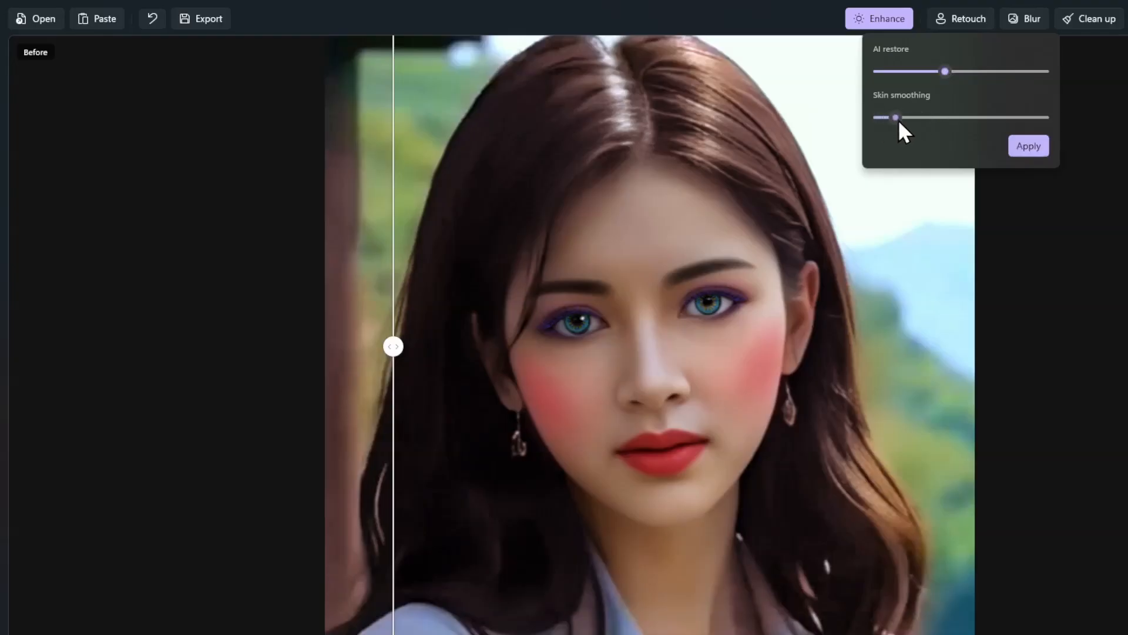
{"action": "left_click", "coordinate": [1025, 147]}
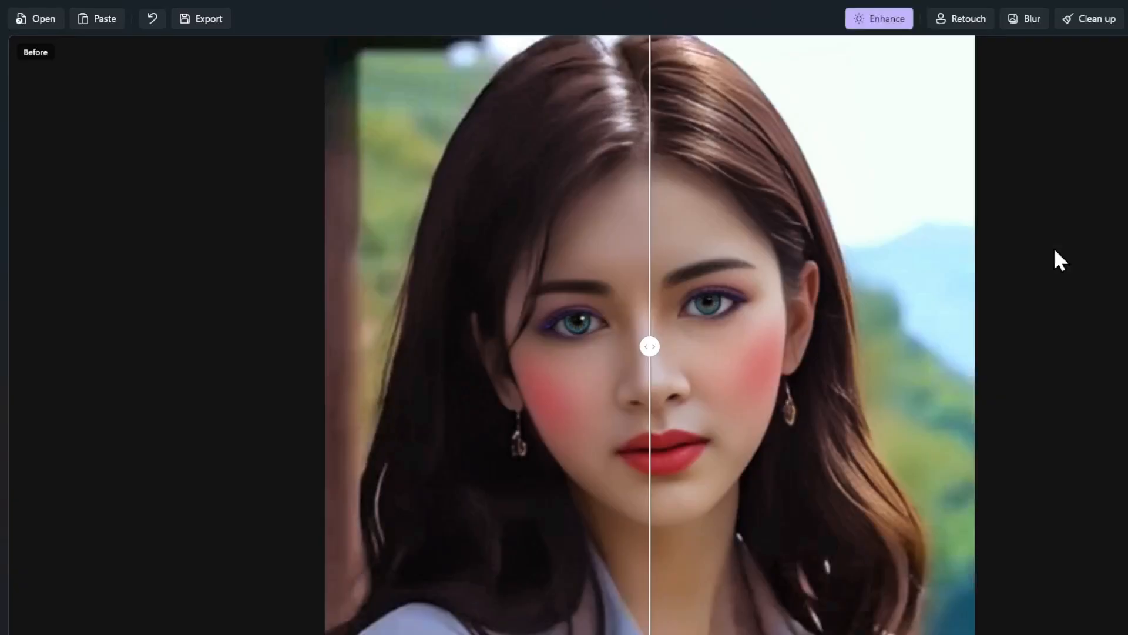
{"action": "left_click_drag", "start_coordinate": [653, 348], "coordinate": [421, 350]}
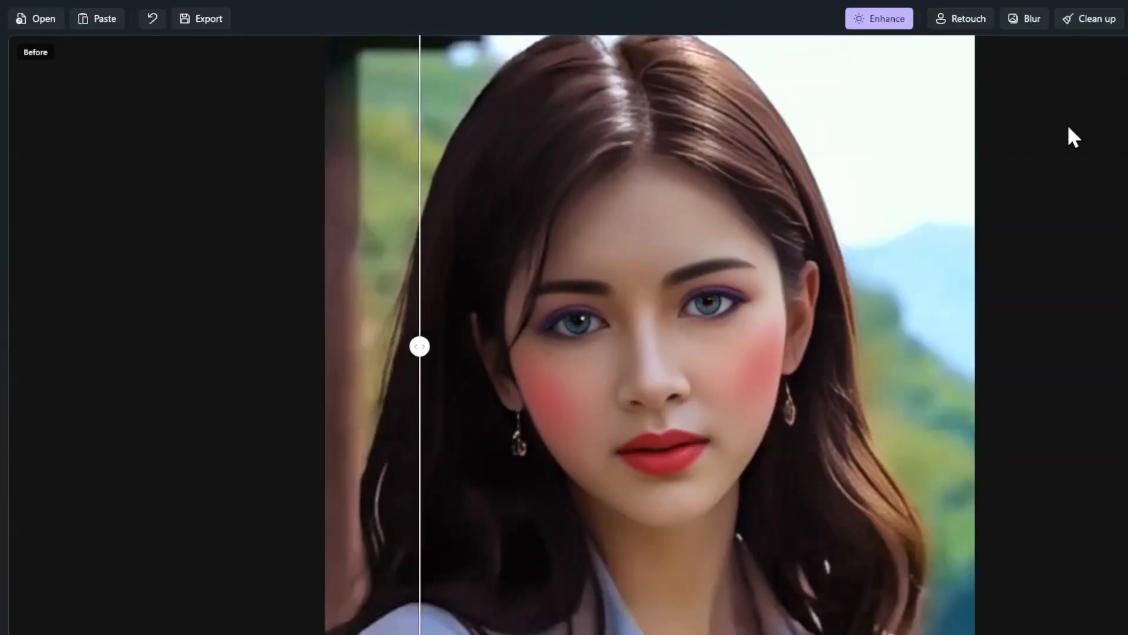
{"action": "scroll", "coordinate": [736, 233], "scroll_direction": "down", "scroll_amount": 5}
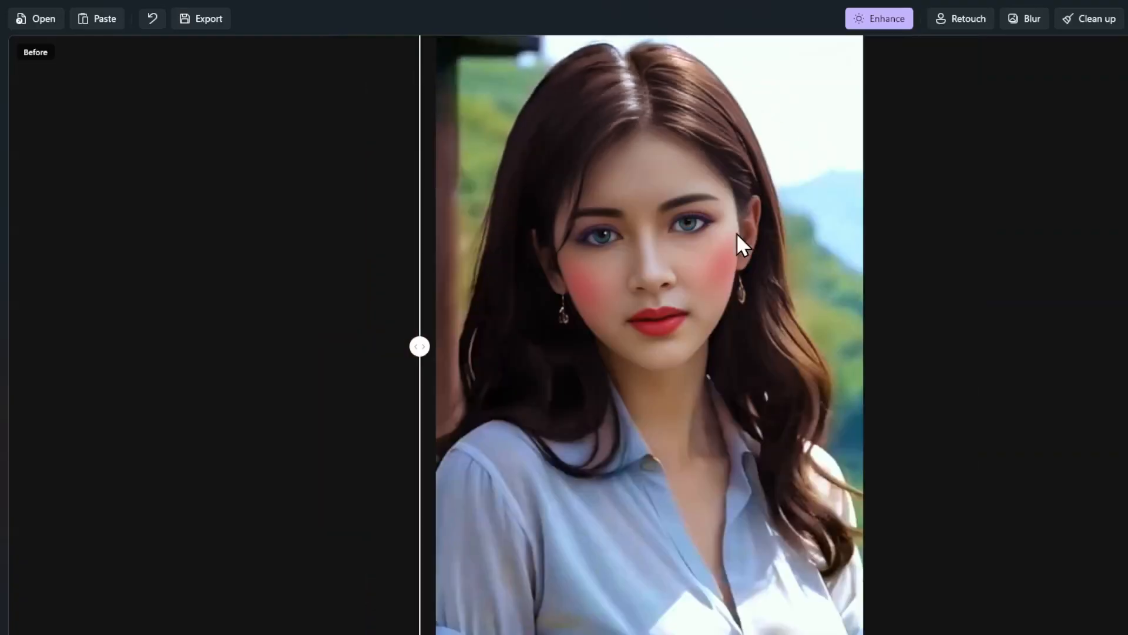
{"action": "scroll", "coordinate": [737, 256], "scroll_direction": "up", "scroll_amount": 2}
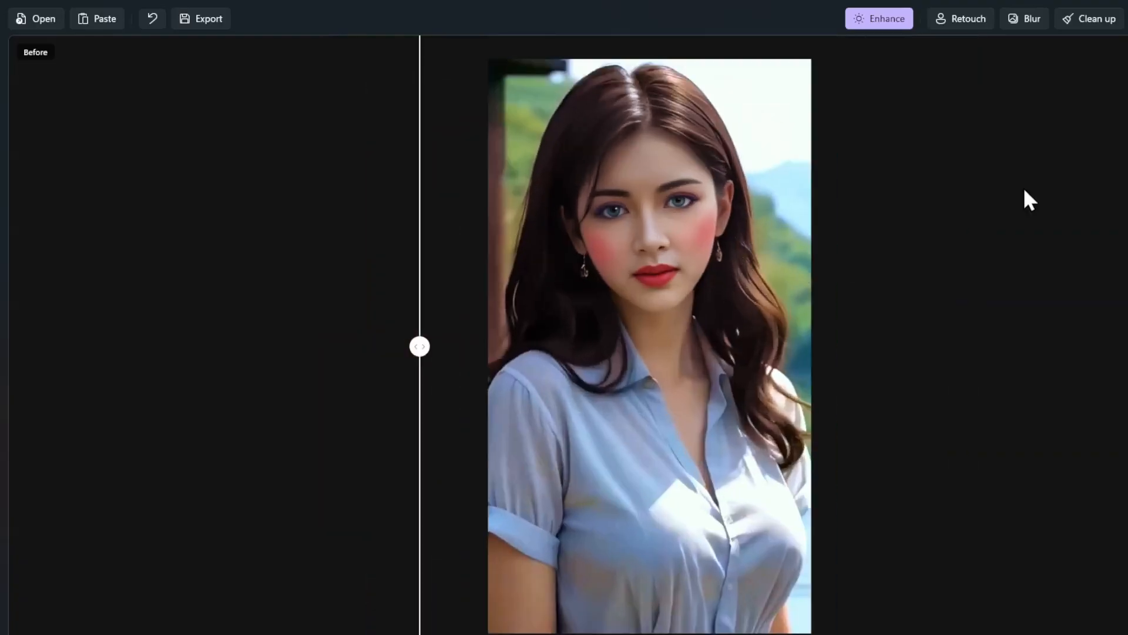
Step: Export the retouched portrait and open it for light and colour adjustments in the Photos editor
{"action": "left_click", "coordinate": [206, 20]}
{"action": "left_click", "coordinate": [615, 403]}
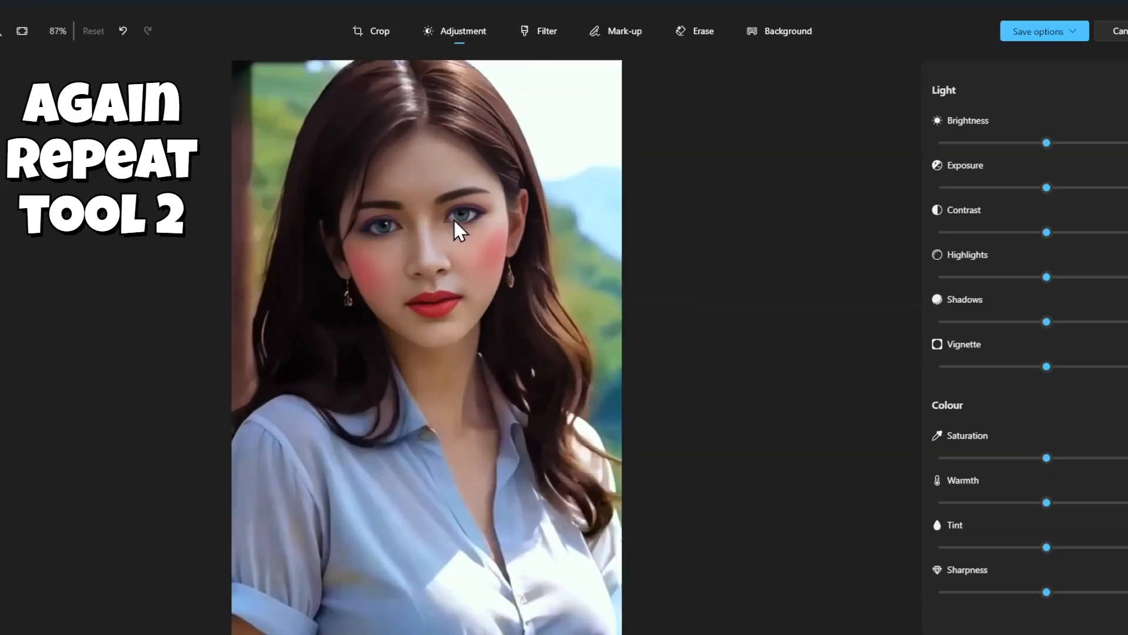
{"action": "scroll", "coordinate": [453, 223], "scroll_direction": "up", "scroll_amount": 2}
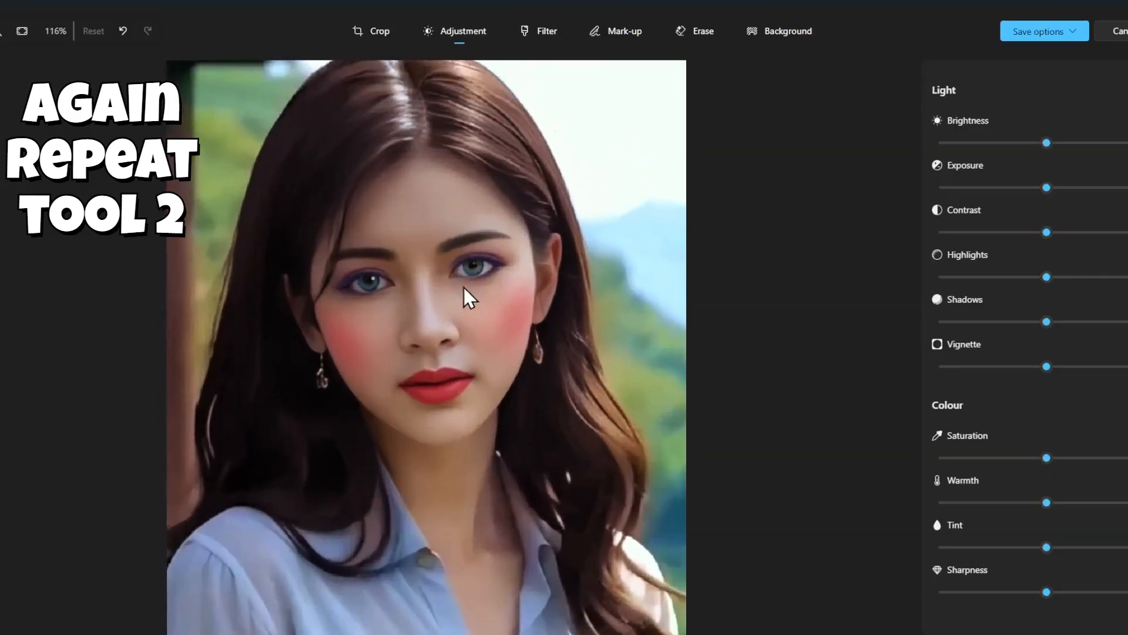
{"action": "scroll", "coordinate": [473, 325], "scroll_direction": "up", "scroll_amount": 1}
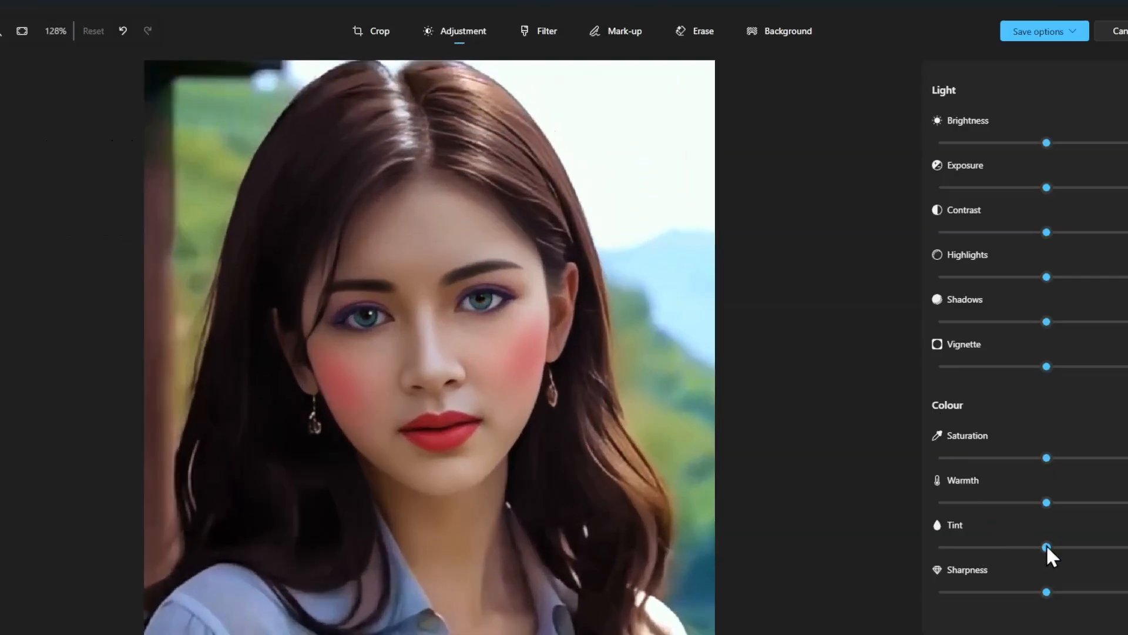
Step: Raise the portrait's tint, saturation and brightness slightly and shift its warmth a little cooler
{"action": "left_click_drag", "start_coordinate": [1047, 547], "coordinate": [1065, 547]}
{"action": "left_click_drag", "start_coordinate": [1068, 548], "coordinate": [1074, 546]}
{"action": "left_click_drag", "start_coordinate": [1047, 458], "coordinate": [1055, 458]}
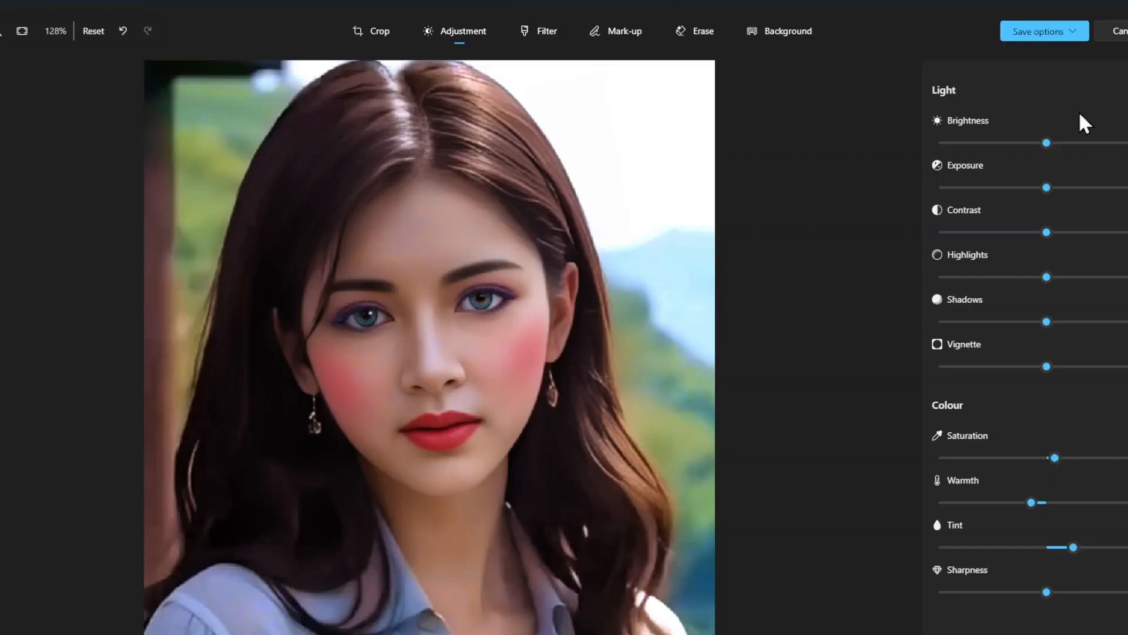
{"action": "left_click_drag", "start_coordinate": [1047, 146], "coordinate": [1058, 148]}
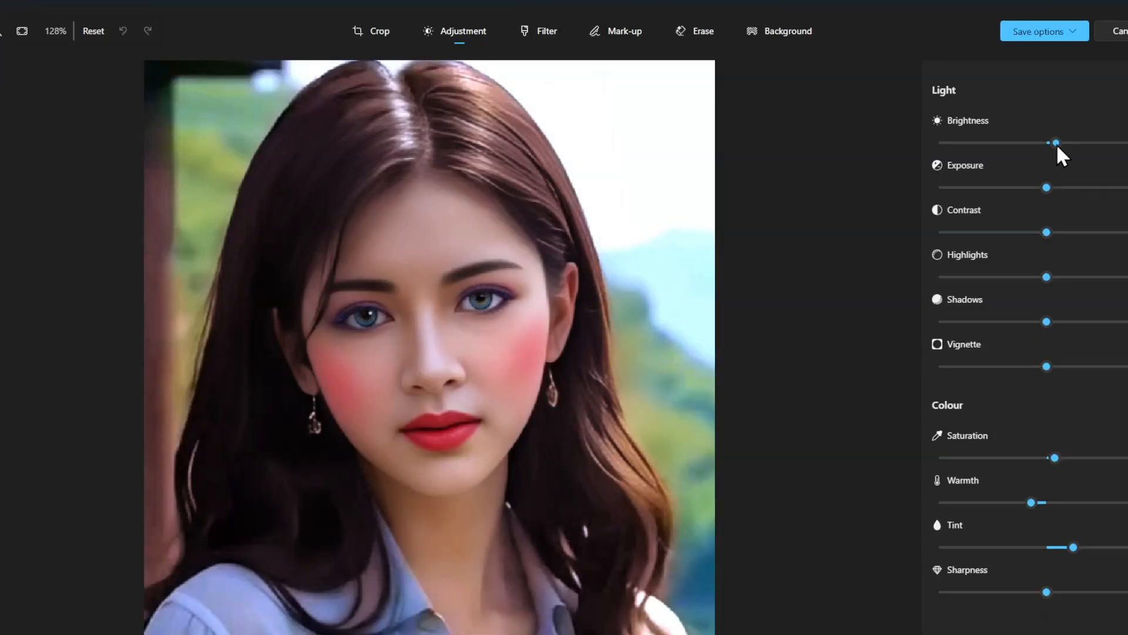
Step: Fine-tune the colour balance by easing the cooler warmth and the raised tint slightly back toward neutral
{"action": "mouse_move", "coordinate": [1047, 593]}
{"action": "left_mouse_down"}
{"action": "mouse_move", "coordinate": [988, 590]}
{"action": "mouse_move", "coordinate": [1087, 591]}
{"action": "mouse_move", "coordinate": [1047, 594]}
{"action": "left_mouse_up"}
{"action": "left_click_drag", "start_coordinate": [1031, 503], "coordinate": [1032, 503]}
{"action": "left_click_drag", "start_coordinate": [1046, 502], "coordinate": [1034, 503]}
{"action": "left_click_drag", "start_coordinate": [1073, 546], "coordinate": [1068, 546]}
{"action": "left_click_drag", "start_coordinate": [1068, 545], "coordinate": [1068, 555]}
Step: Check the adjusted face up close and save the changes to the existing portrait file
{"action": "scroll", "coordinate": [452, 397], "scroll_direction": "up", "scroll_amount": 3}
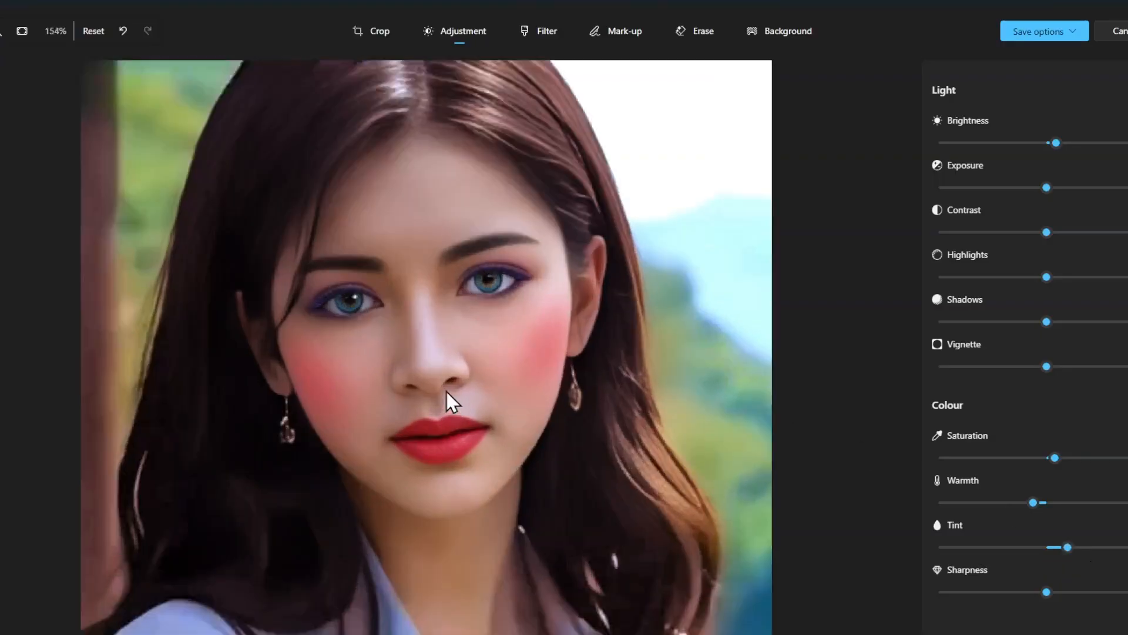
{"action": "scroll", "coordinate": [487, 376], "scroll_direction": "up", "scroll_amount": 4}
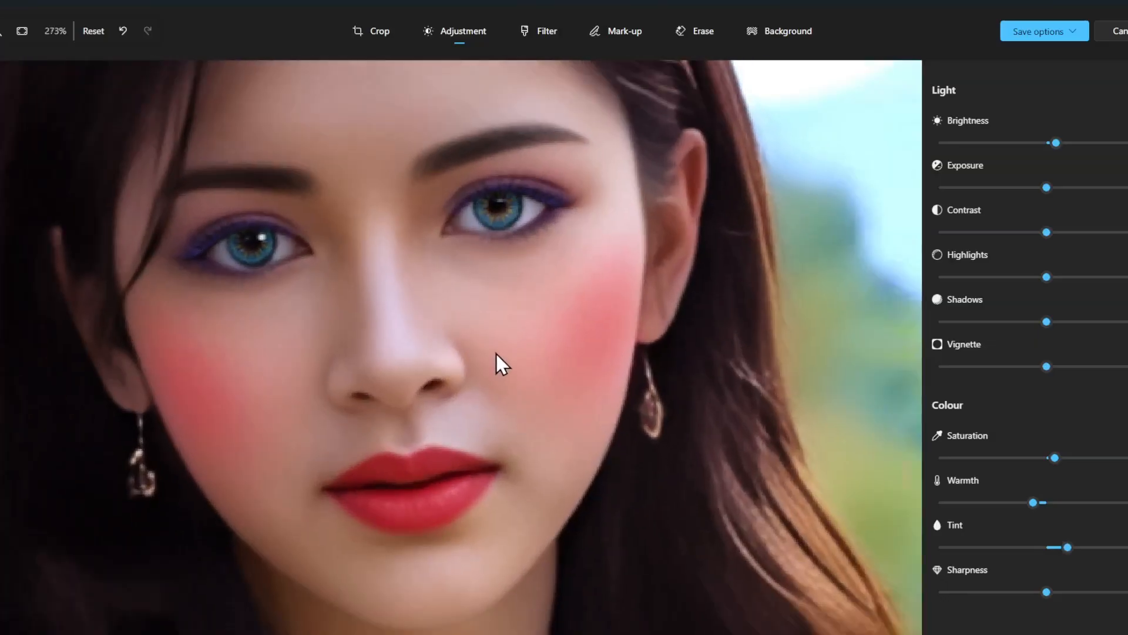
{"action": "scroll", "coordinate": [499, 355], "scroll_direction": "down", "scroll_amount": 12}
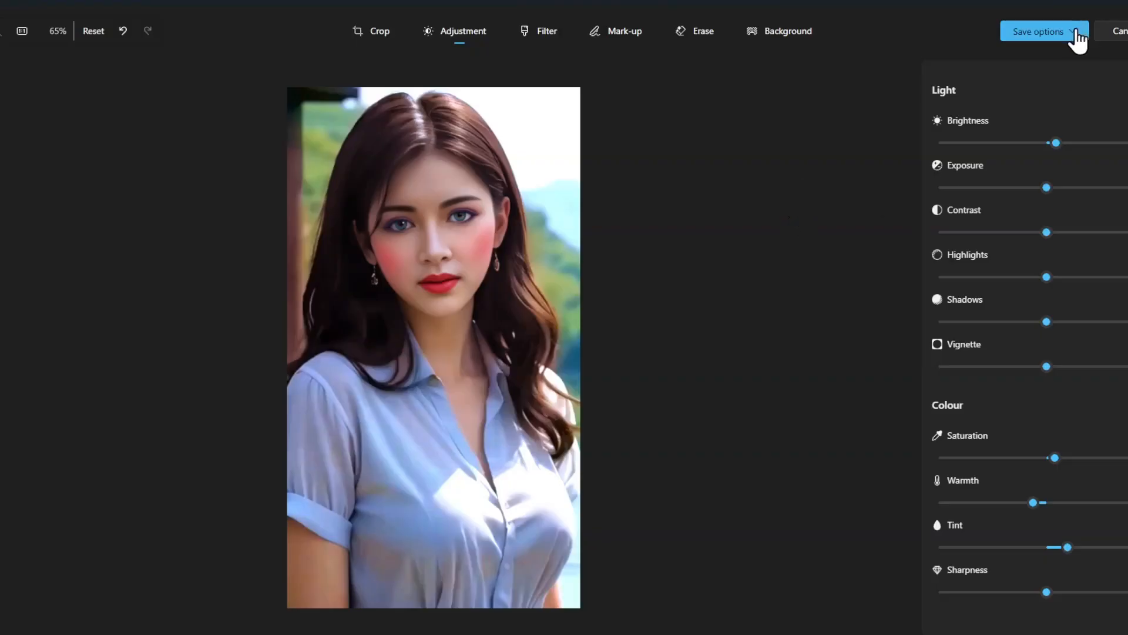
{"action": "left_click", "coordinate": [1079, 40]}
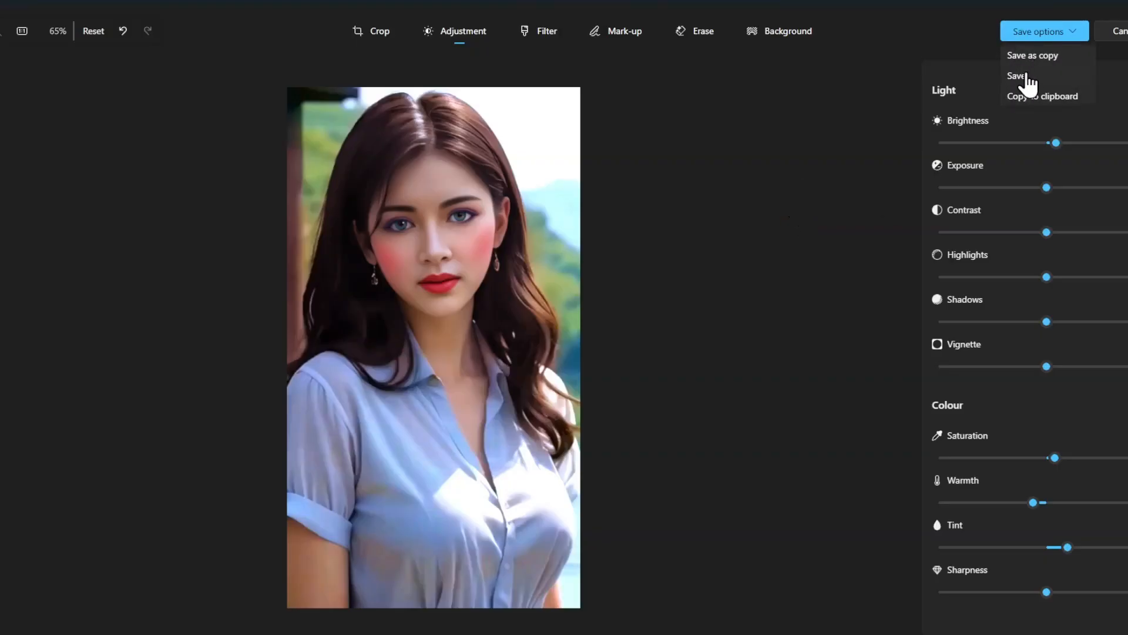
{"action": "left_click", "coordinate": [1043, 74]}
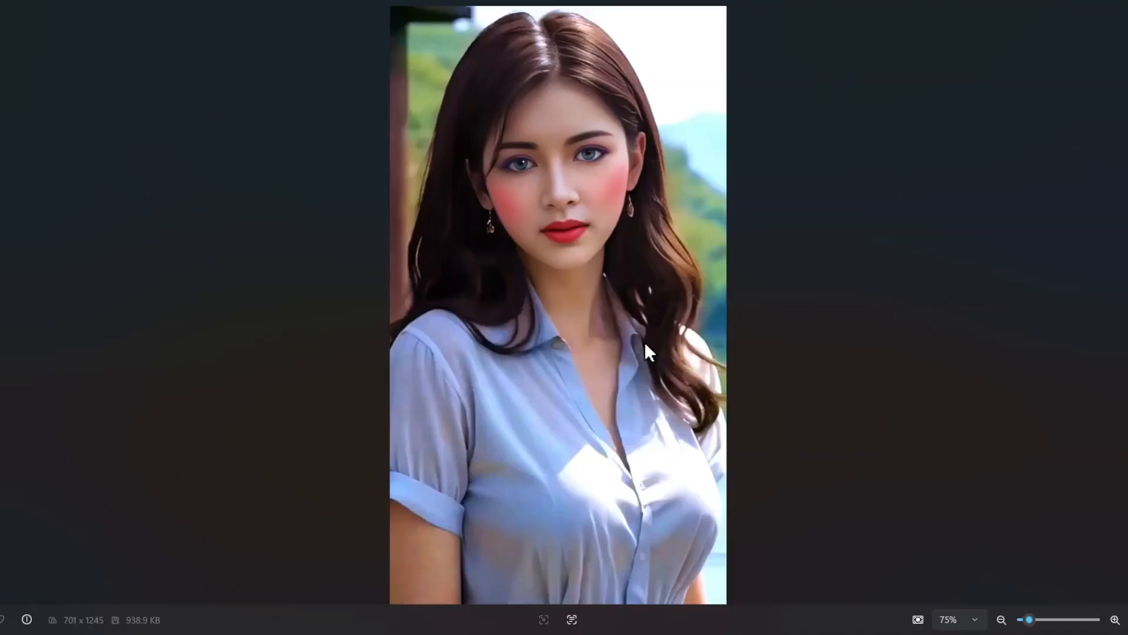
Step: Examine the saved portrait's face and makeup up close and compare the full image with the version before makeup
{"action": "scroll", "coordinate": [576, 252], "scroll_direction": "up", "scroll_amount": 5}
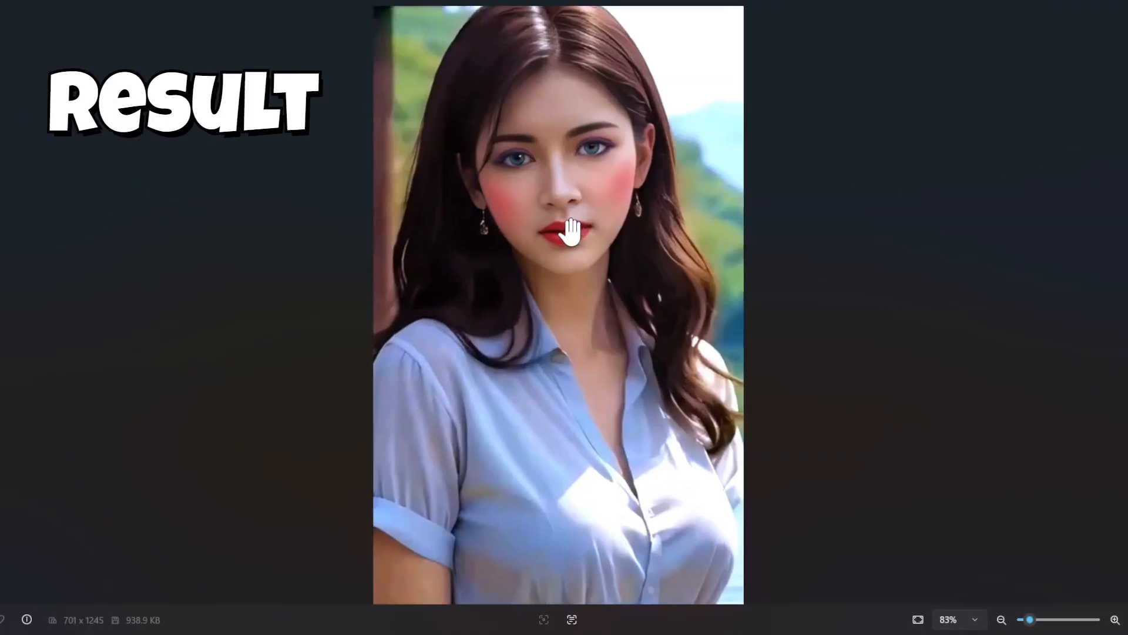
{"action": "scroll", "coordinate": [599, 307], "scroll_direction": "up", "scroll_amount": 2}
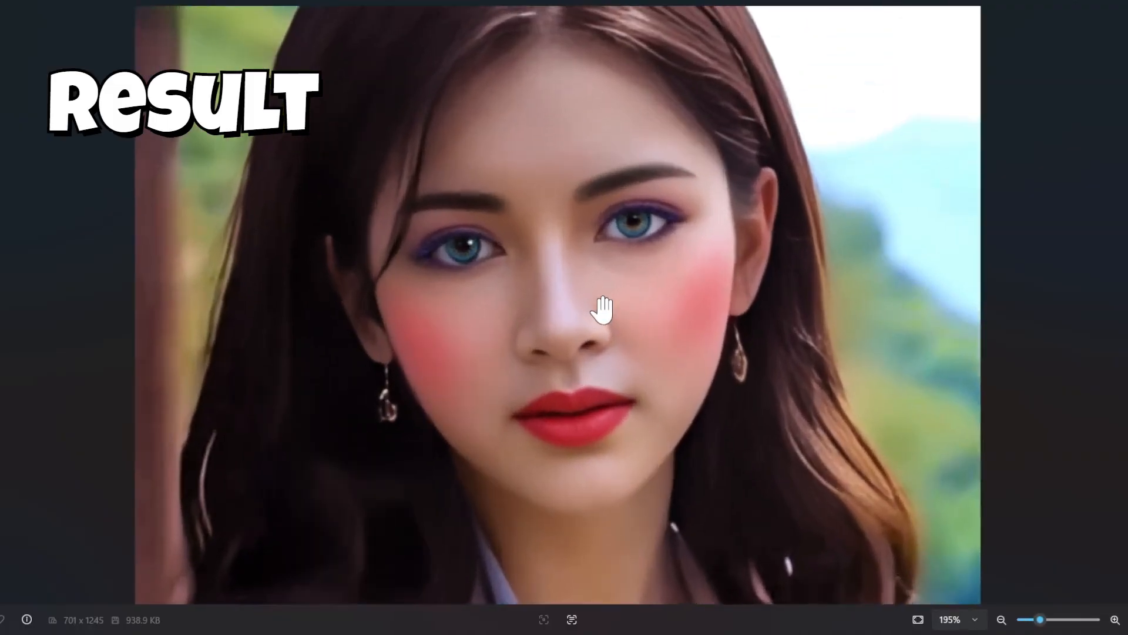
{"action": "scroll", "coordinate": [599, 307], "scroll_direction": "down", "scroll_amount": 5}
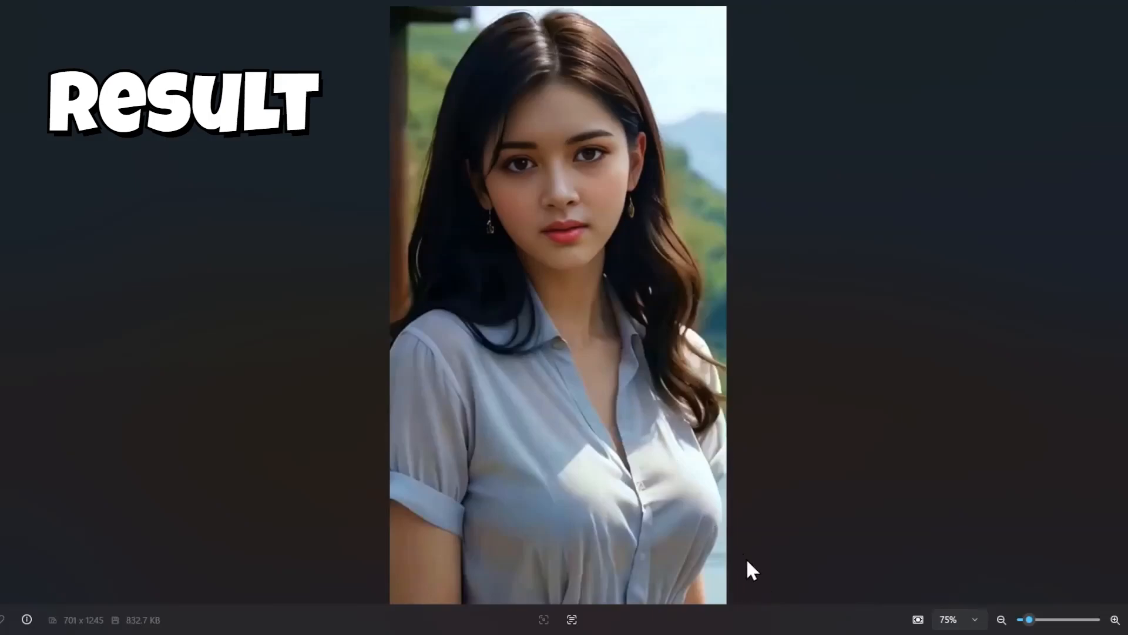